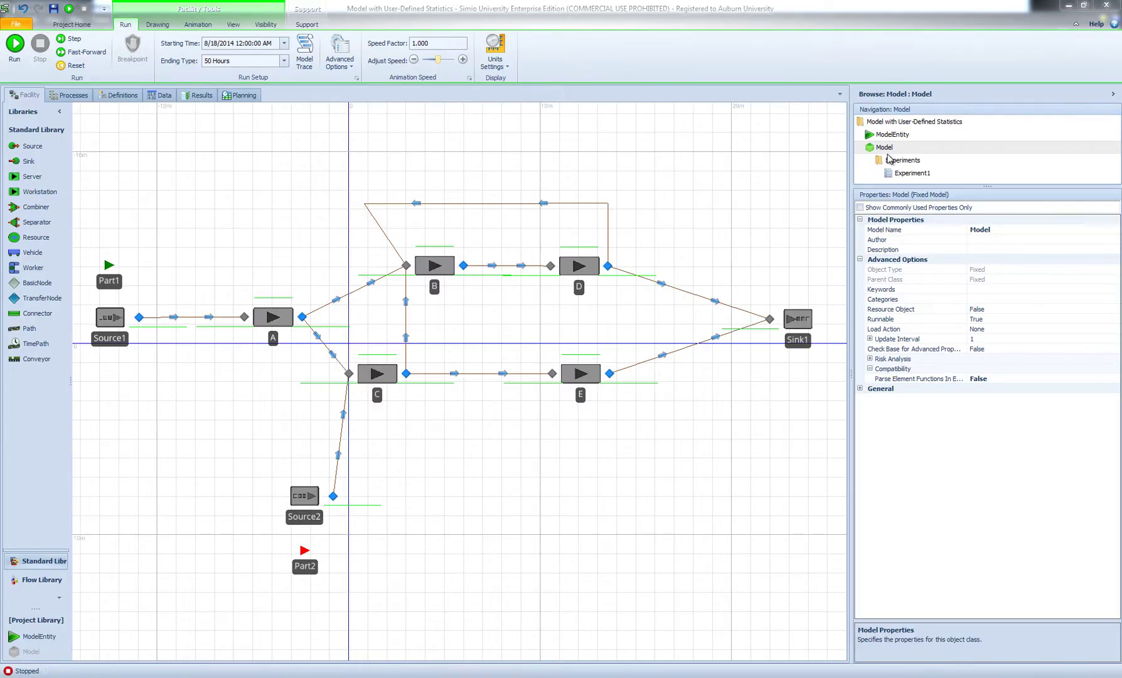
Add an integer state variable named NumInSys to the model's definitions.
left_click(119, 95)
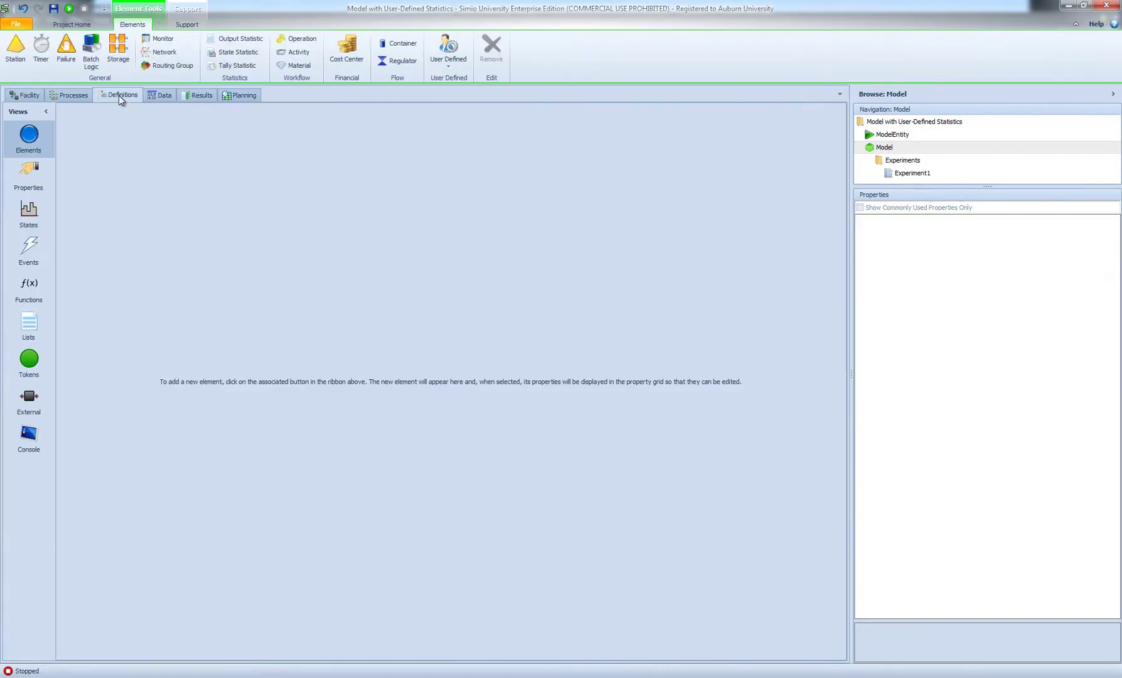
left_click(29, 212)
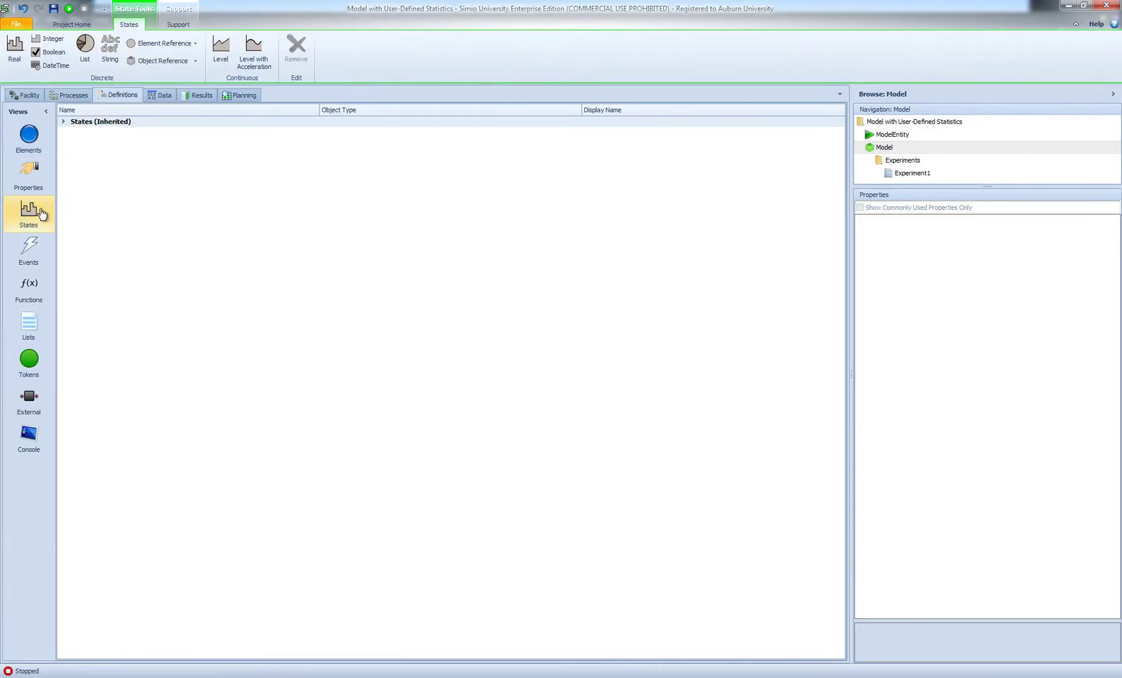
left_click(49, 39)
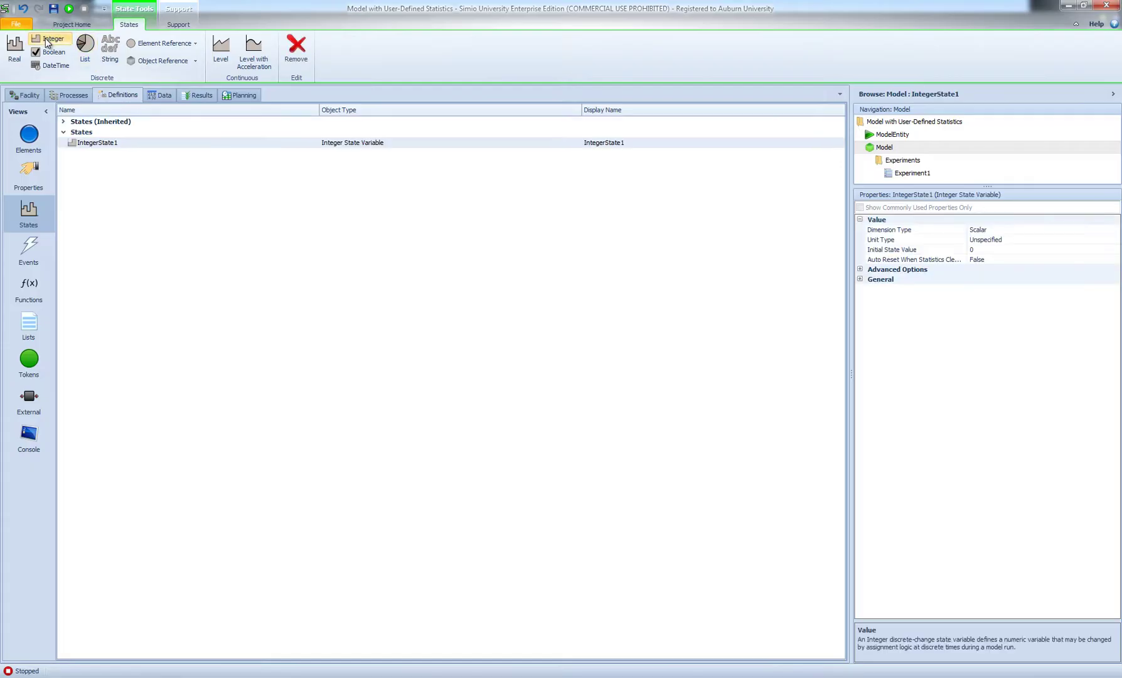
left_click(122, 143)
type("NumInSys")
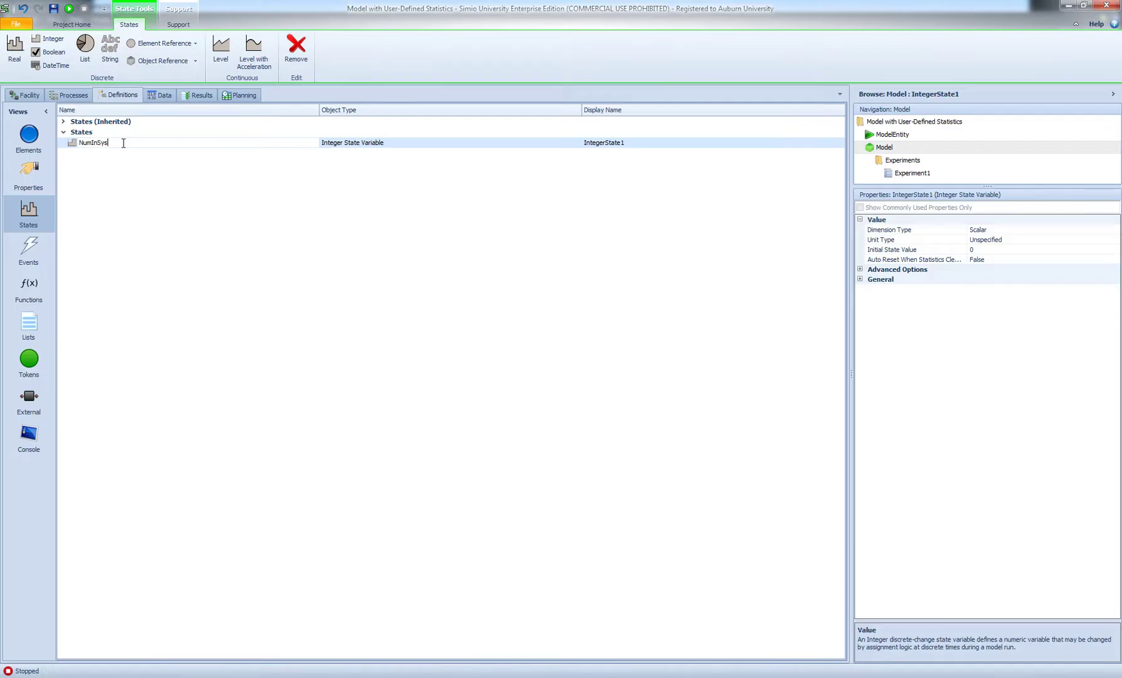
key("Return")
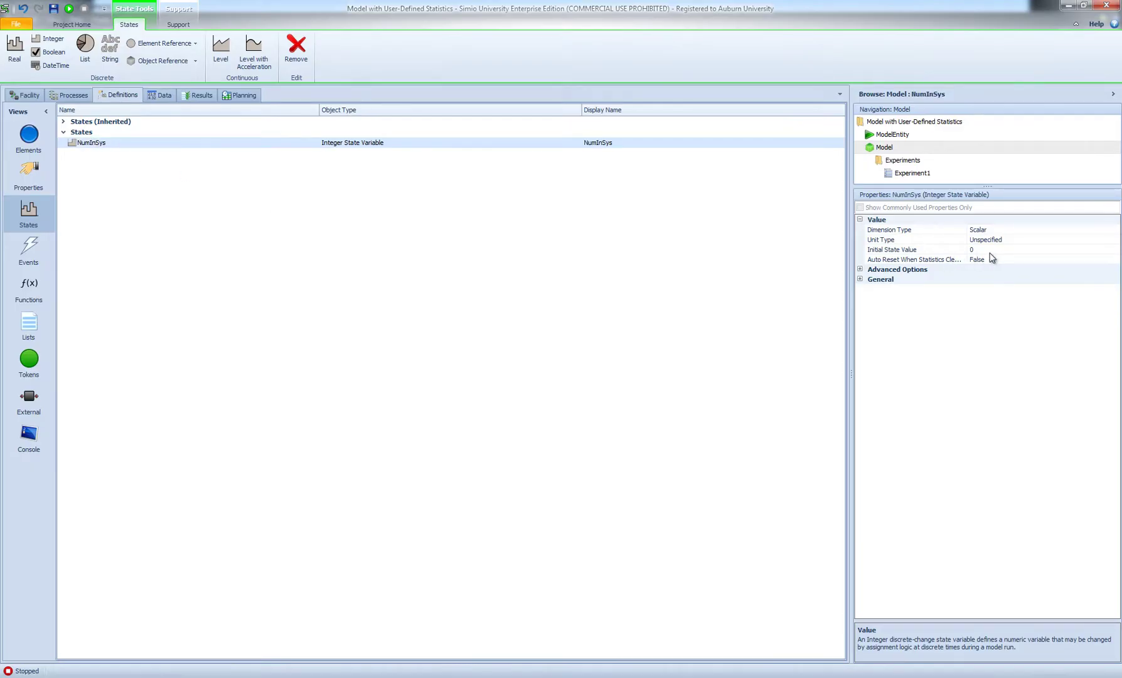
Add a before-exiting state assignment to Source1 that sets NumInSys to NumInSys + 1.
left_click(25, 95)
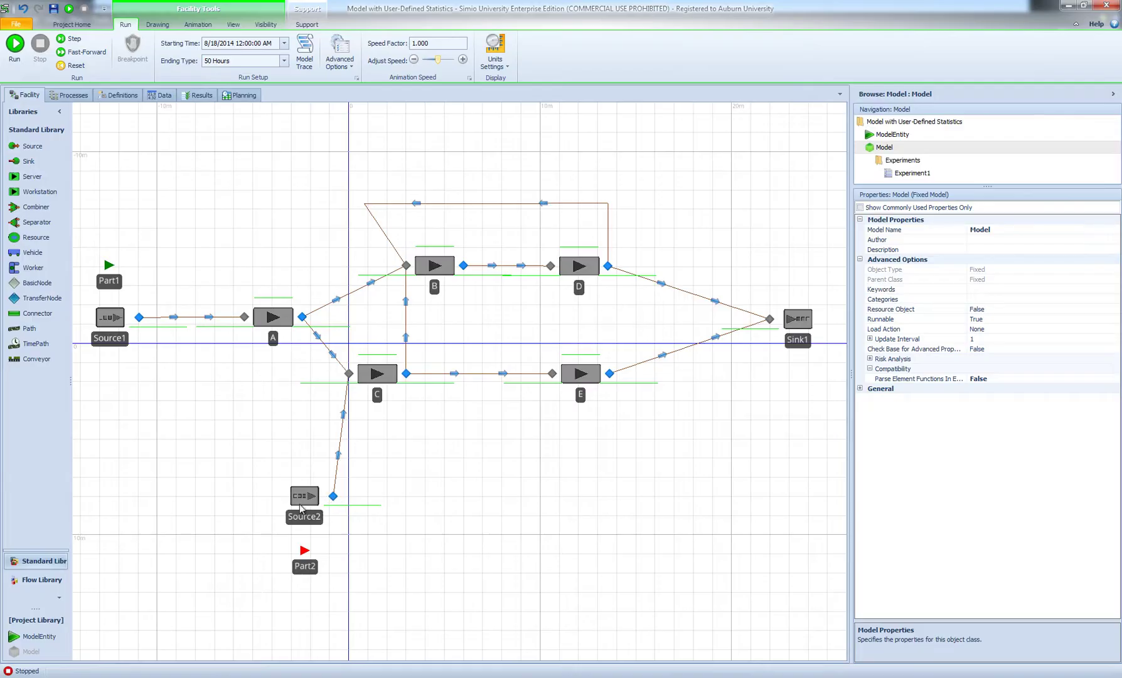
left_click(110, 323)
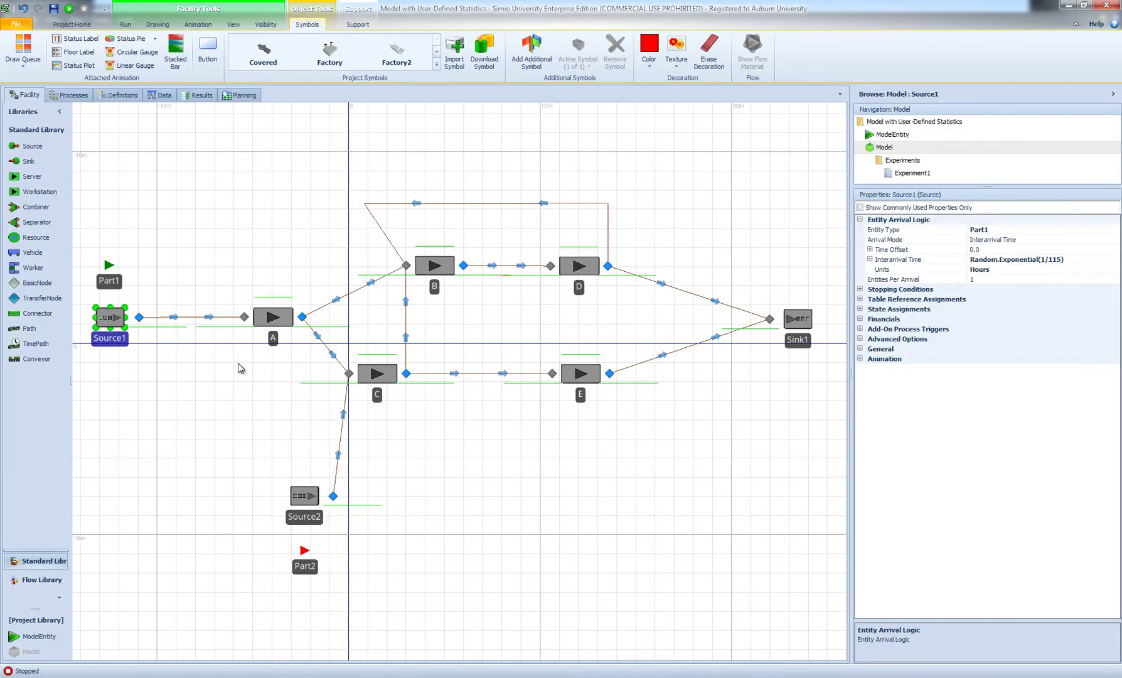
left_click(860, 309)
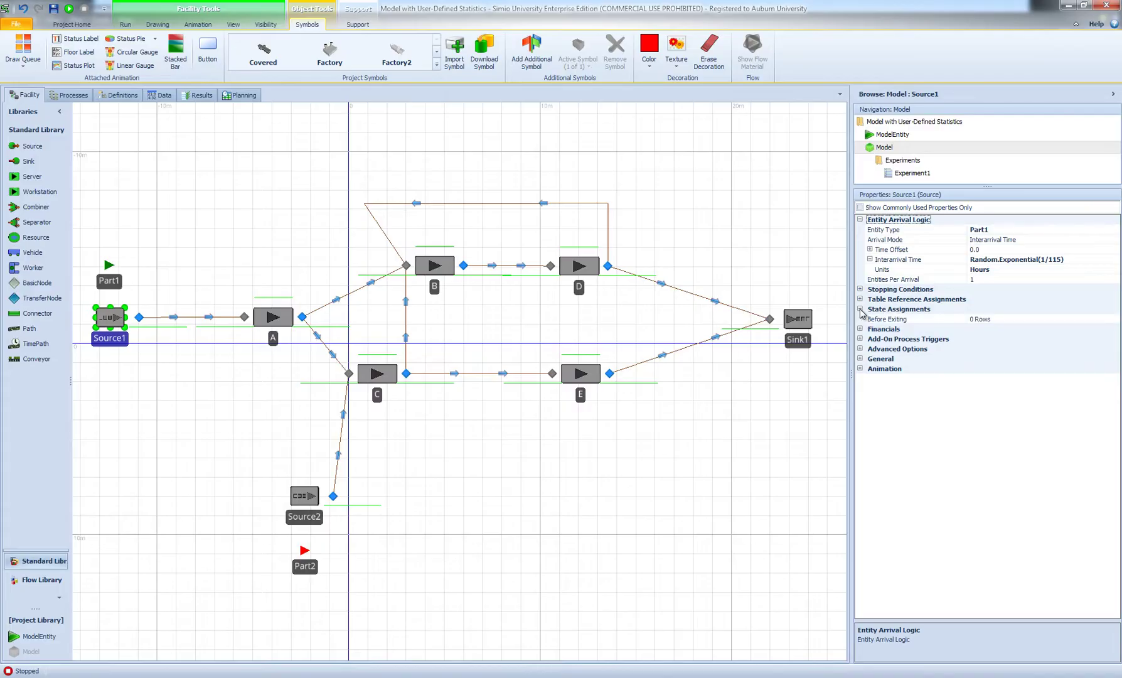
left_click(1021, 319)
left_click(1113, 319)
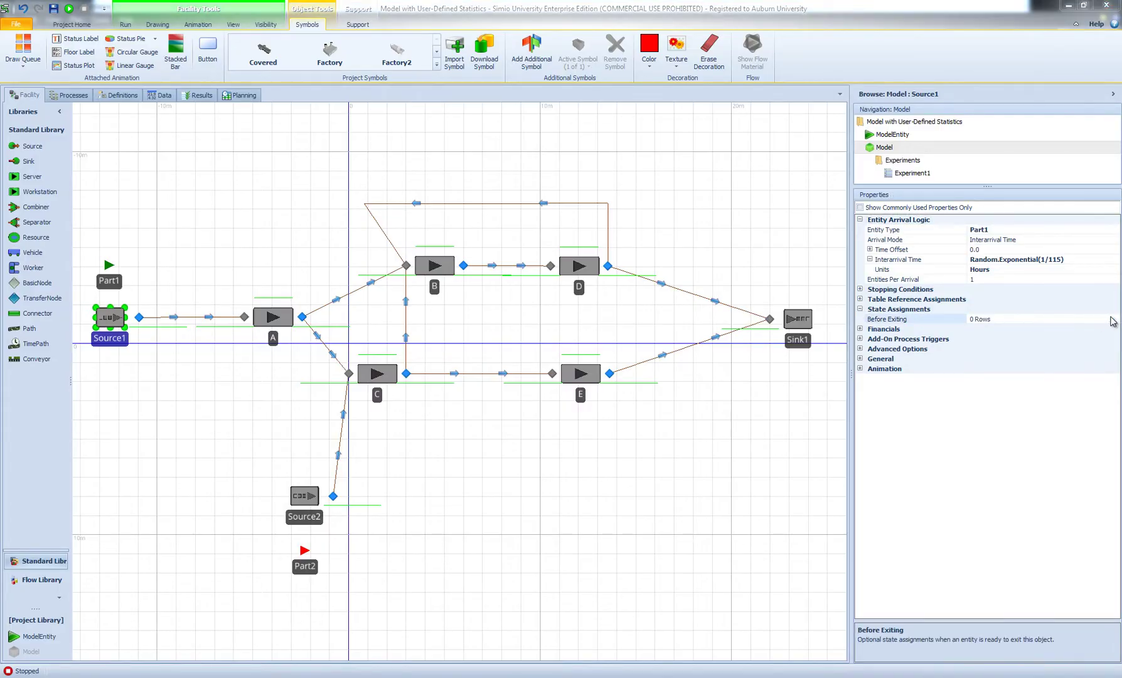
left_click(468, 407)
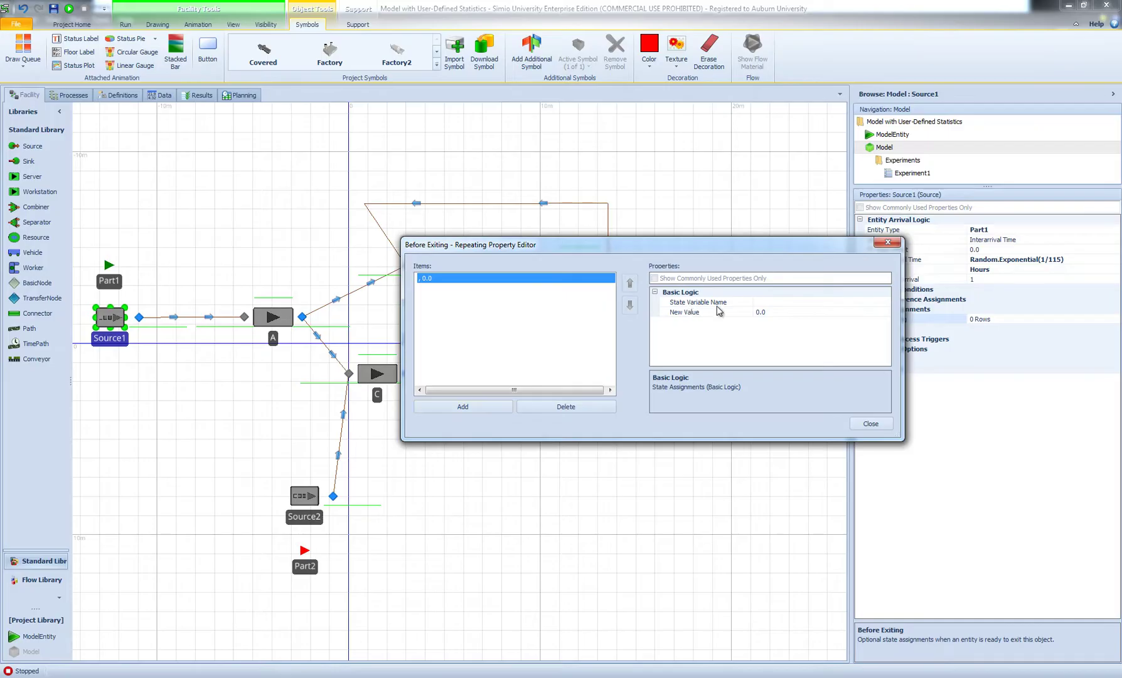
left_click(779, 303)
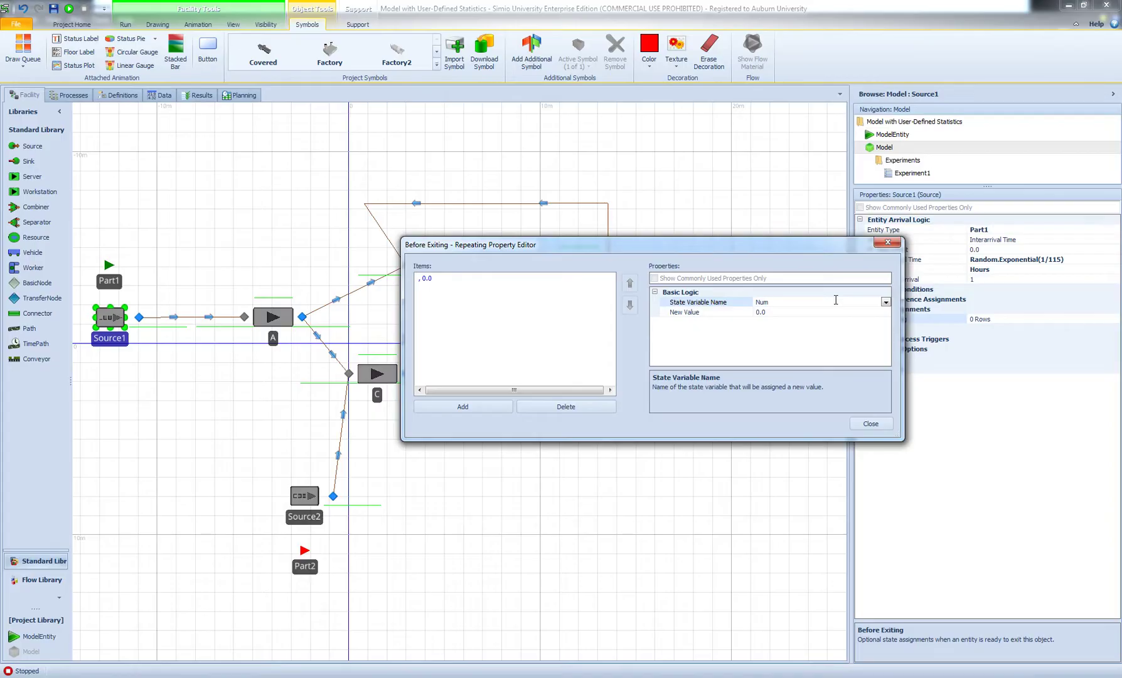
type("NumInSys")
key("Return")
left_click(769, 312)
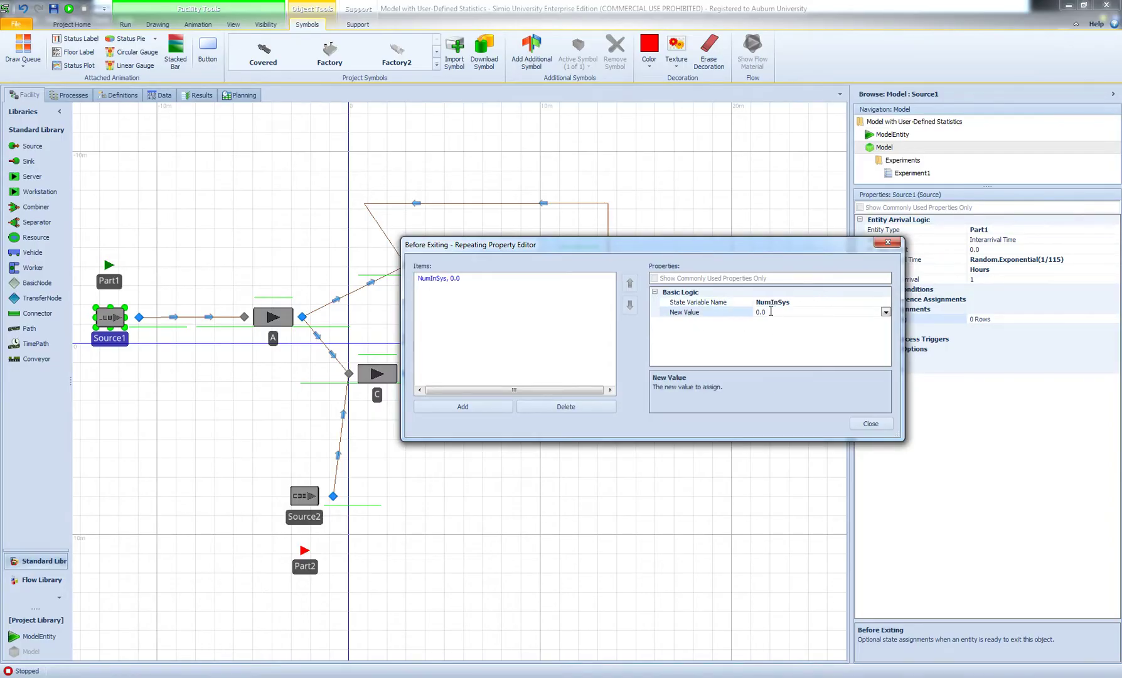
type("NumInSys + 1")
key("Return")
left_click(870, 424)
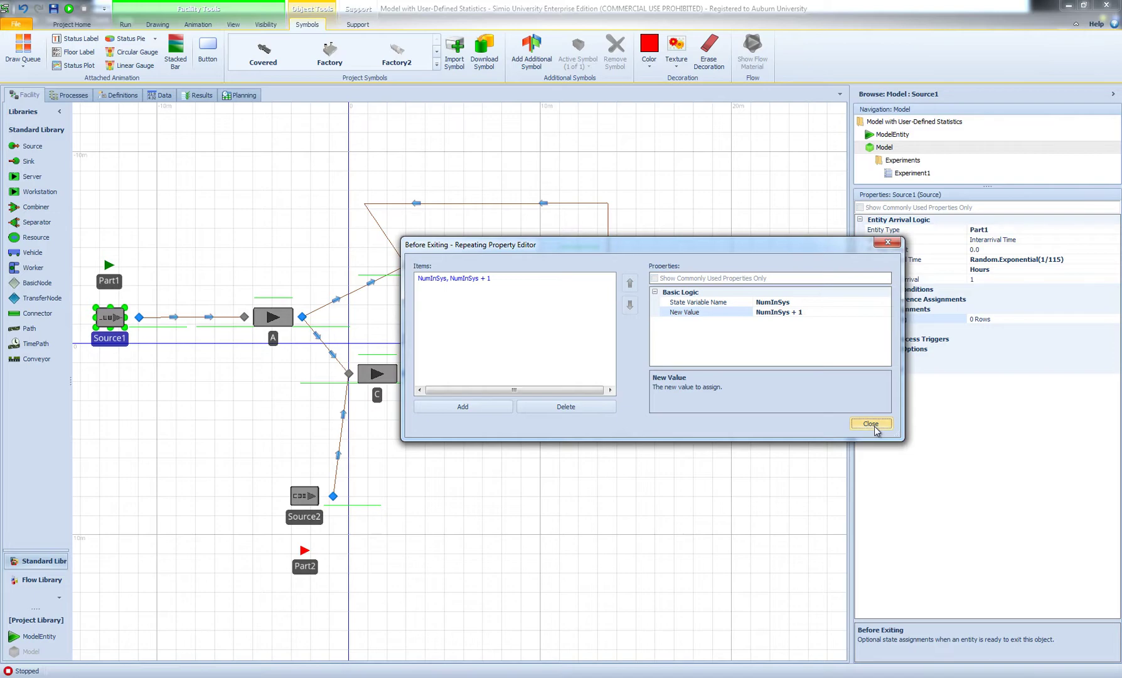
Give Source2 a before-exiting state assignment with state variable NumInSys and new value NumInSys + 1.
left_click(304, 496)
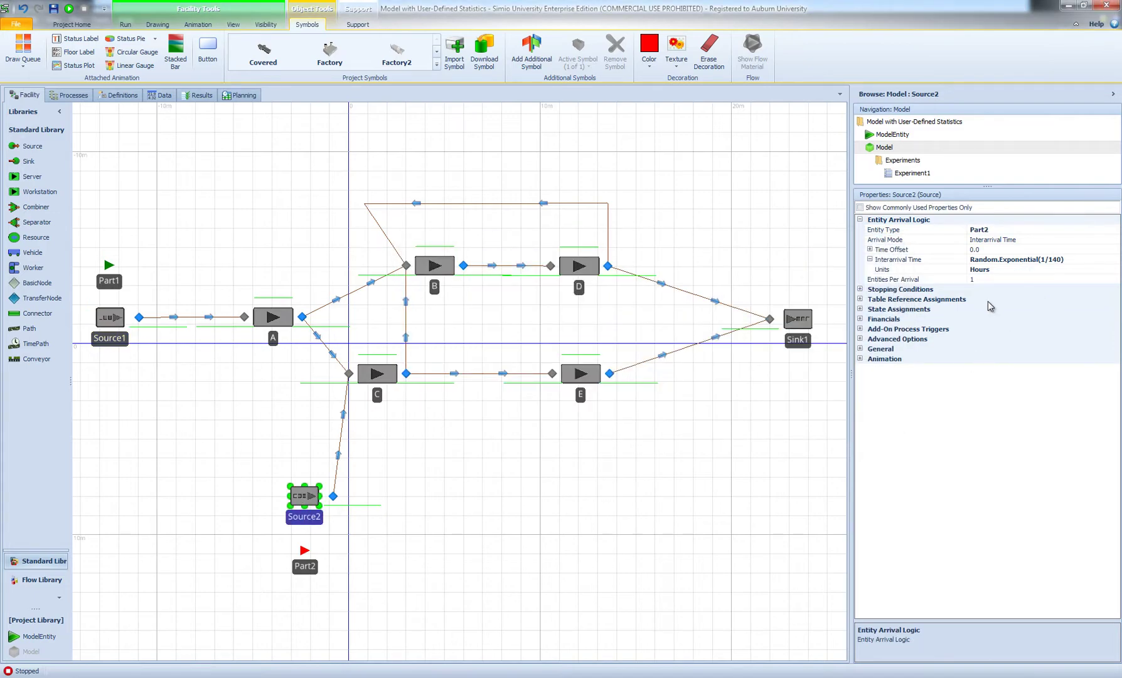
left_click(860, 310)
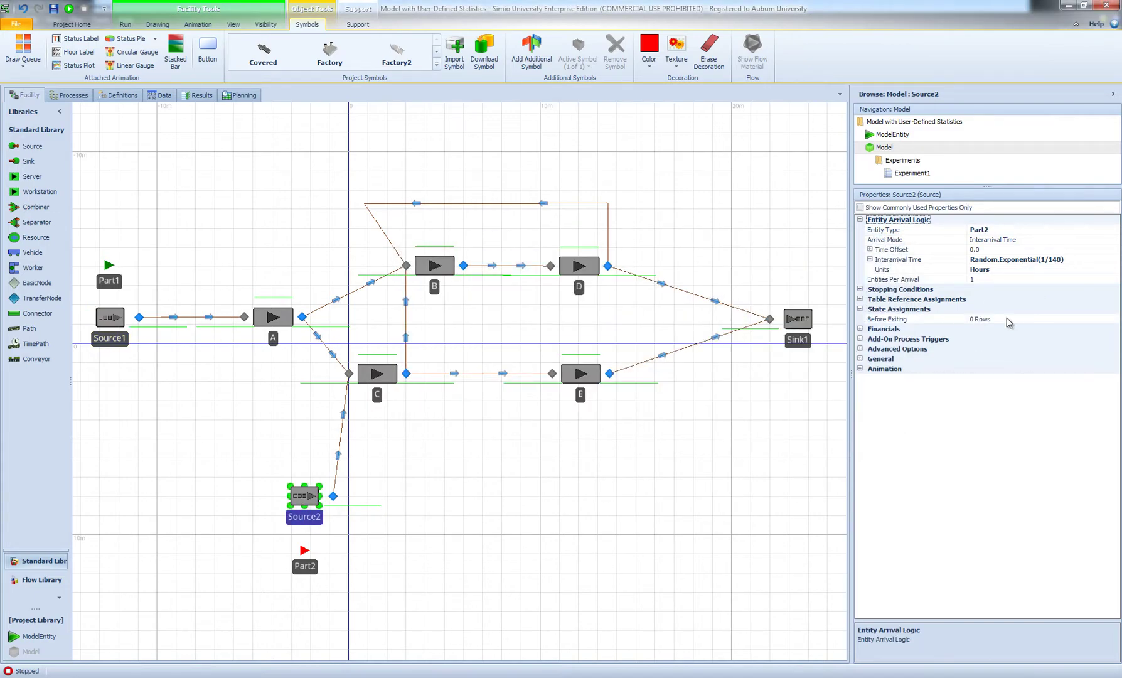
left_click(1106, 323)
left_click(1114, 322)
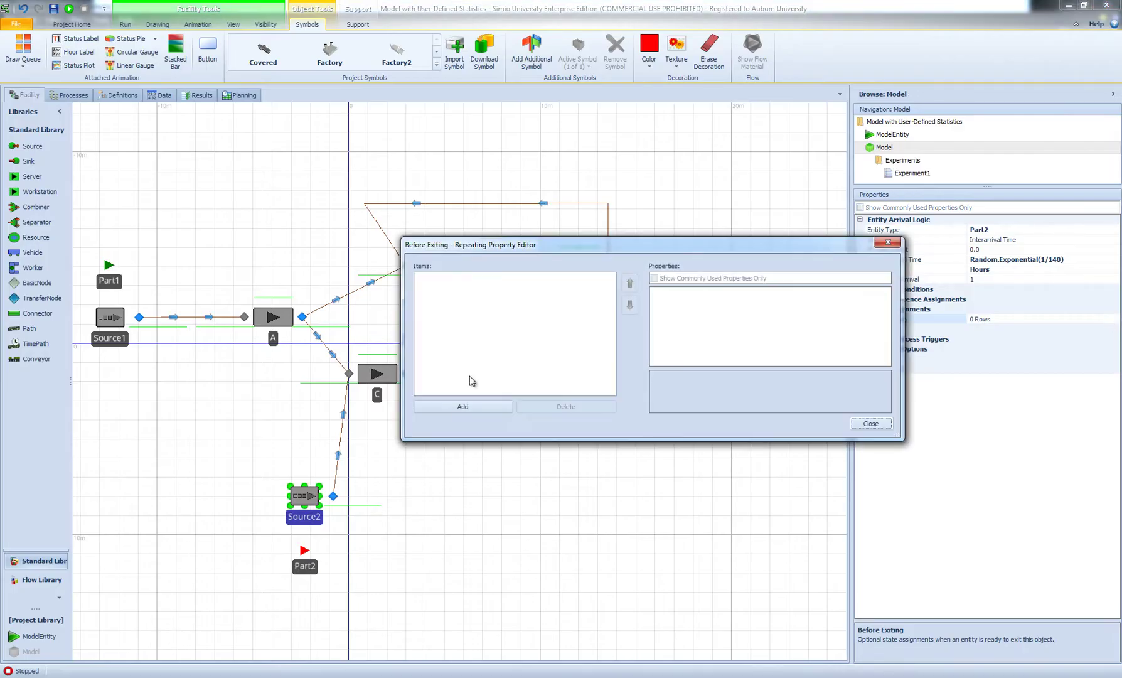
left_click(461, 407)
left_click(769, 302)
type("NumInSys")
key("Tab")
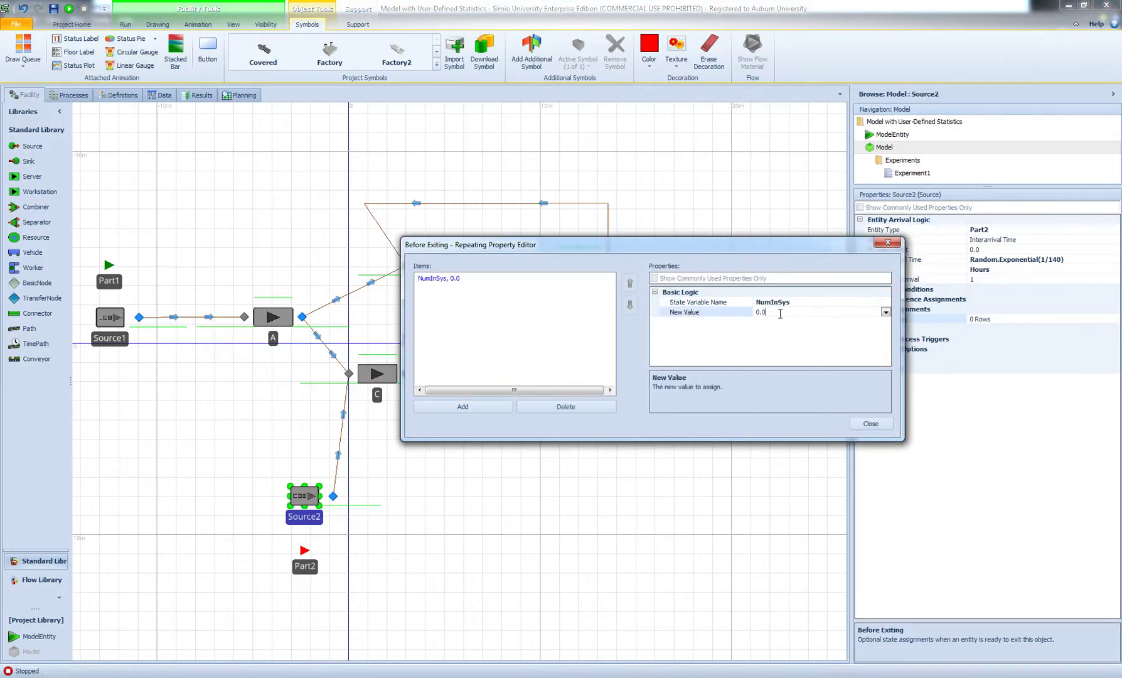
type("NumInSys")
key("Return")
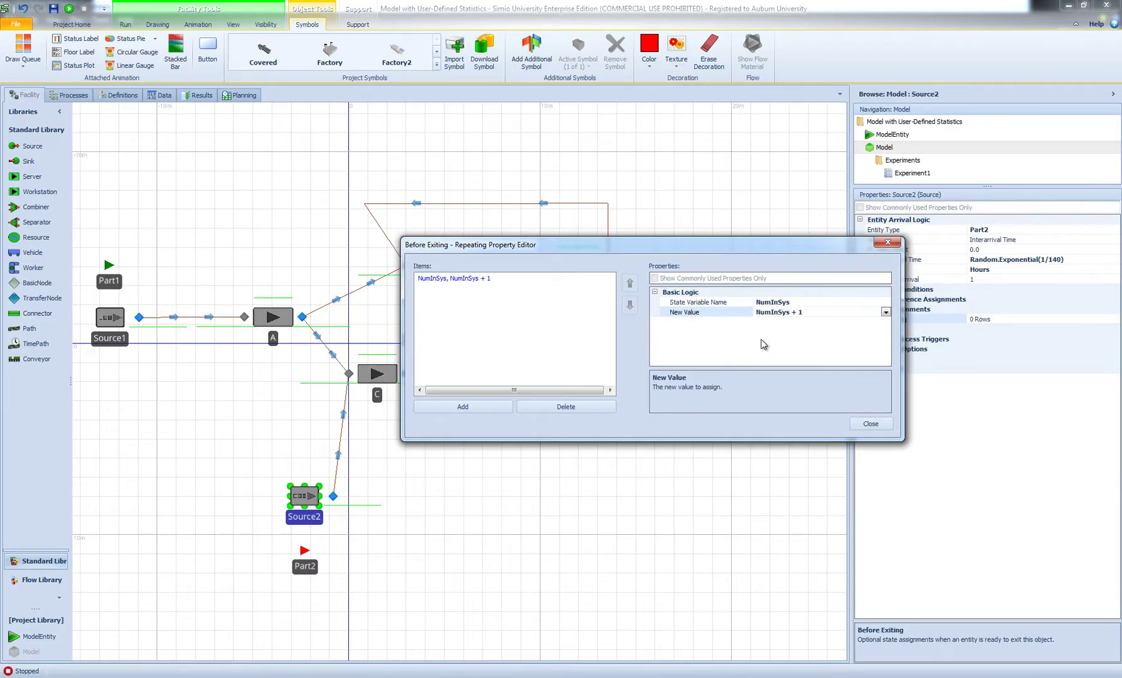
left_click(887, 242)
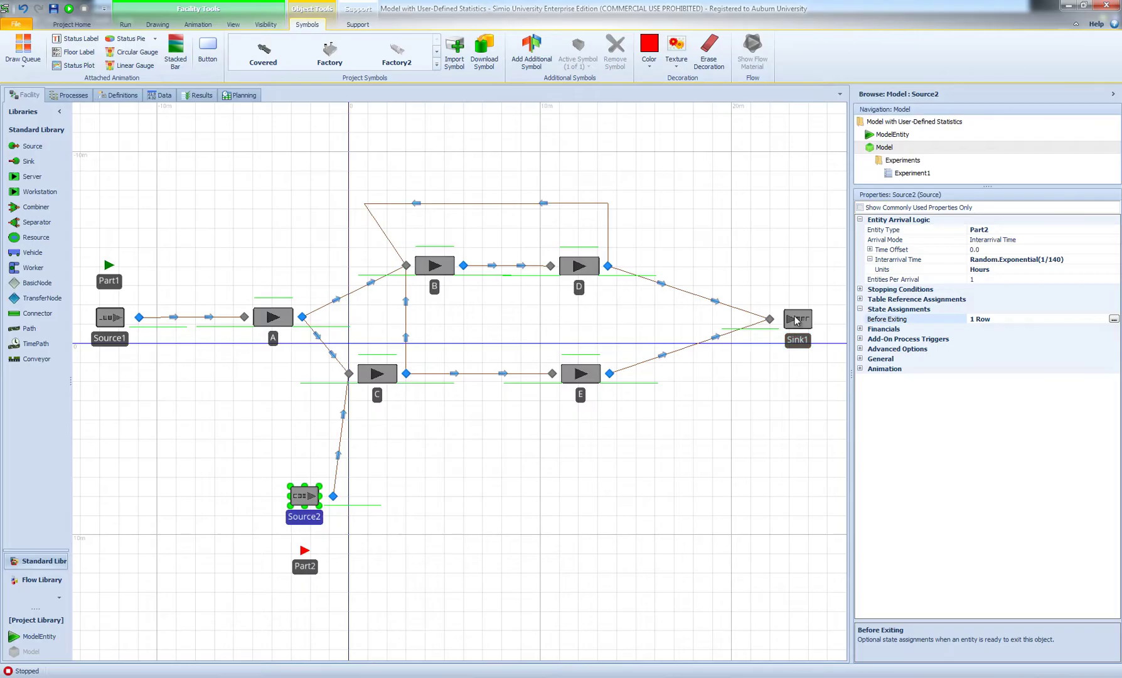
Add an on-entering state assignment to Sink1 that sets NumInSys to NumInSys - 1.
left_click(797, 319)
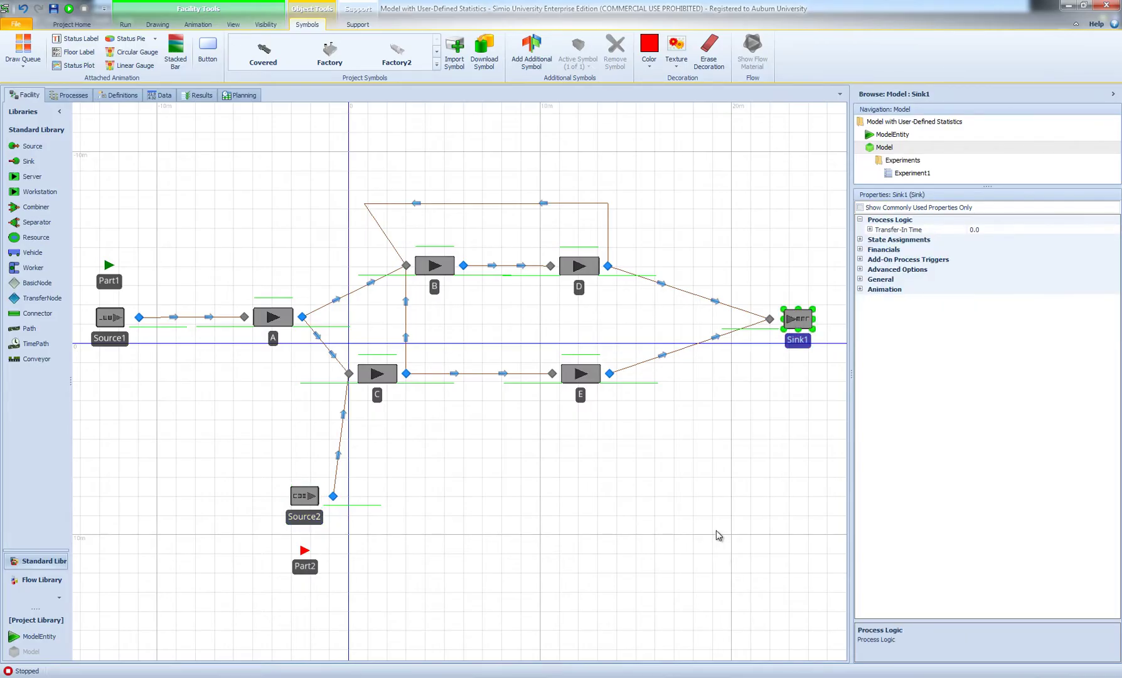
left_click(861, 239)
left_click(1067, 250)
left_click(1115, 249)
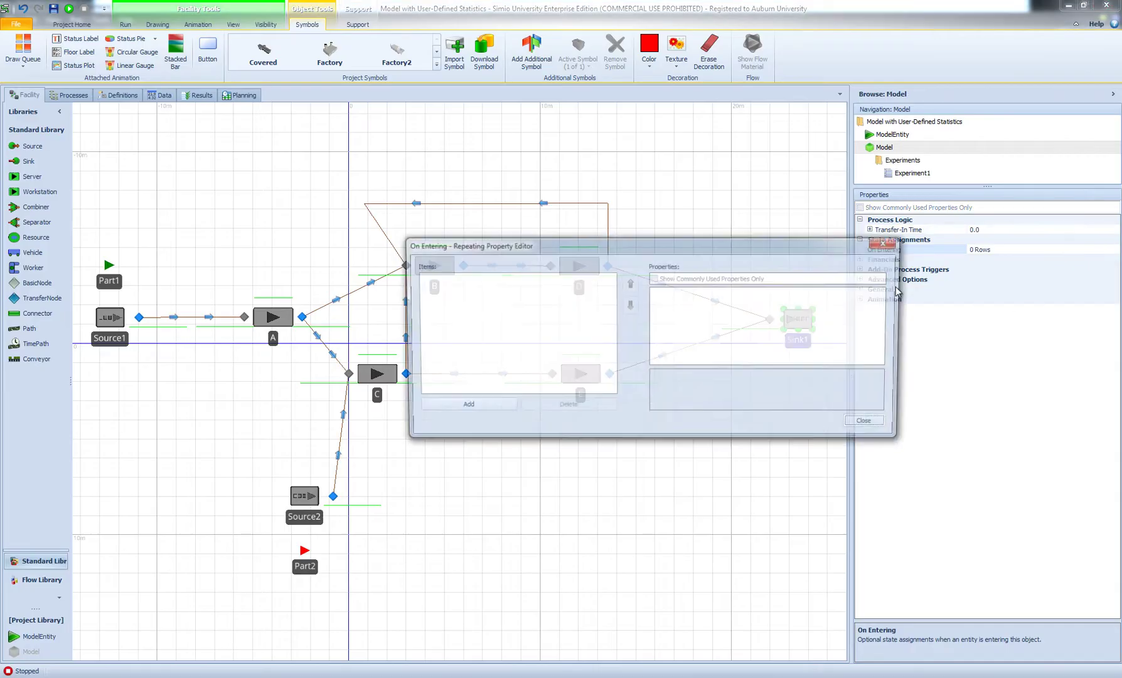
left_click(461, 407)
left_click(774, 302)
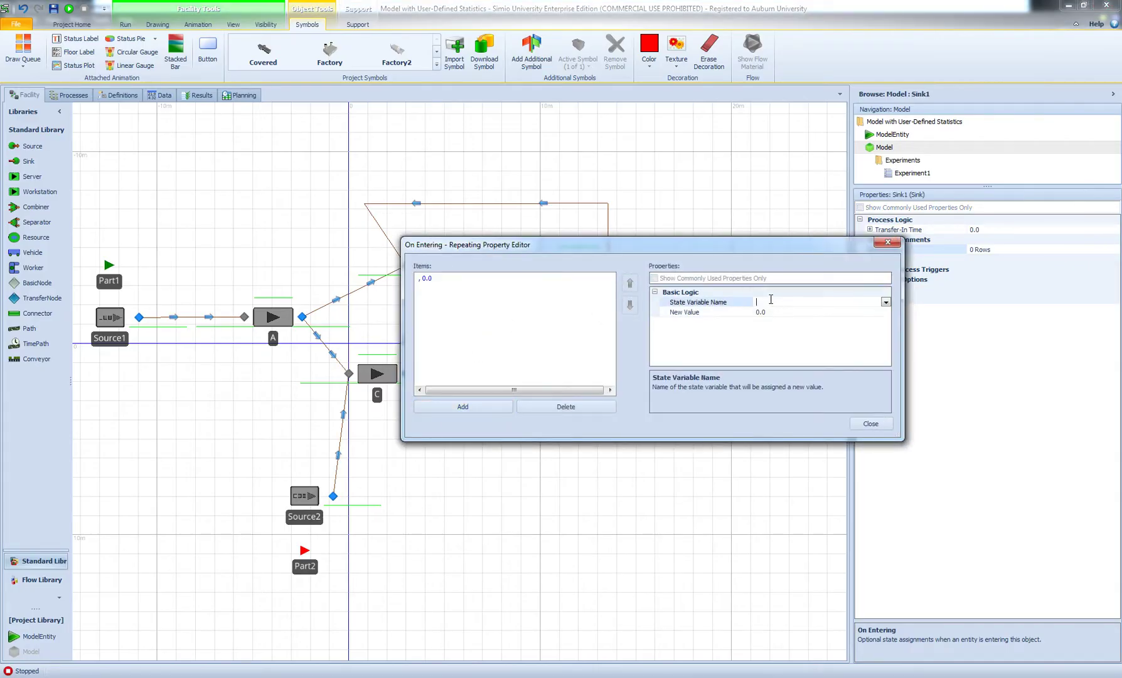
type("NumInSys")
left_click(779, 312)
type("NumInSys ")
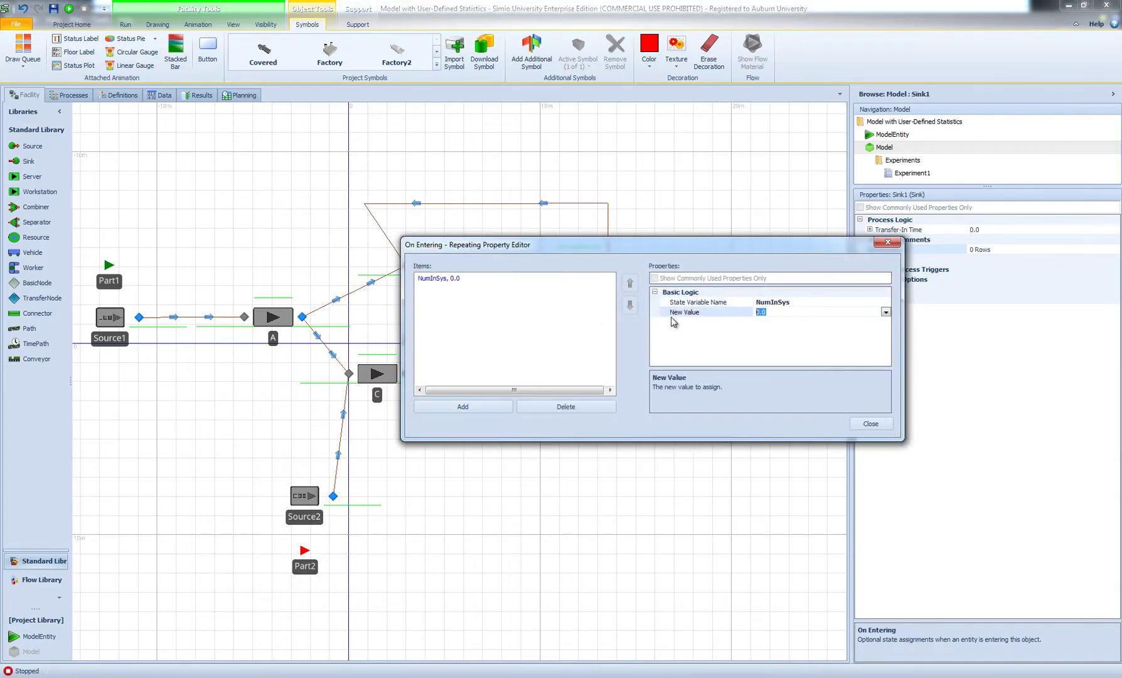
type("- 1")
key("Return")
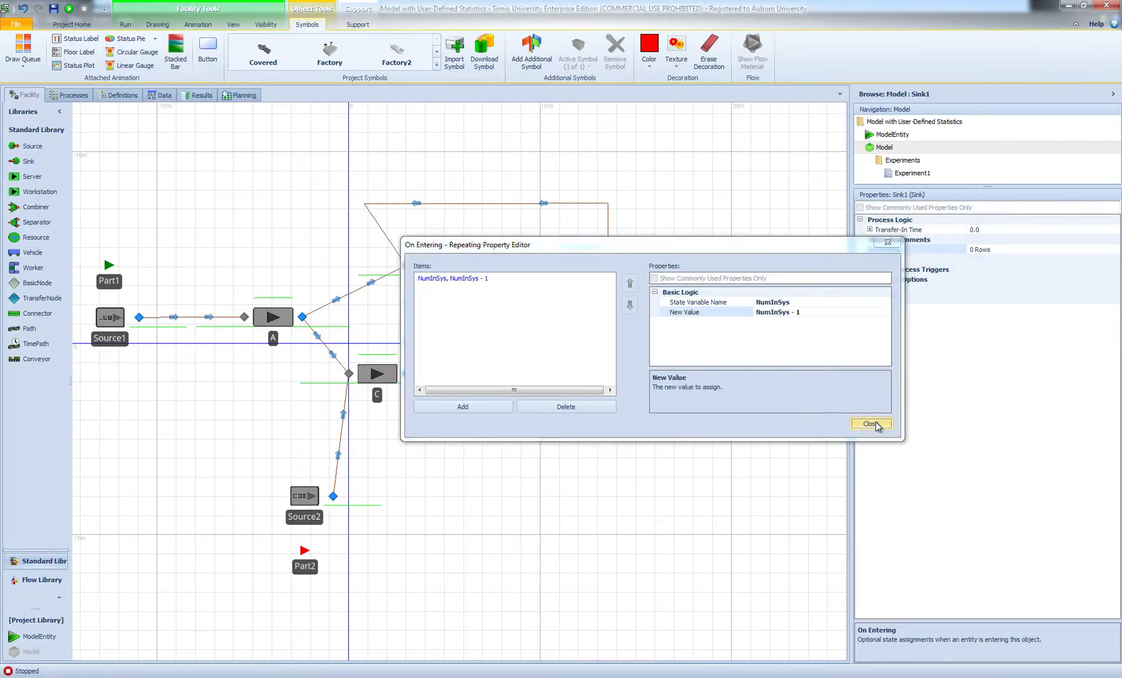
left_click(872, 423)
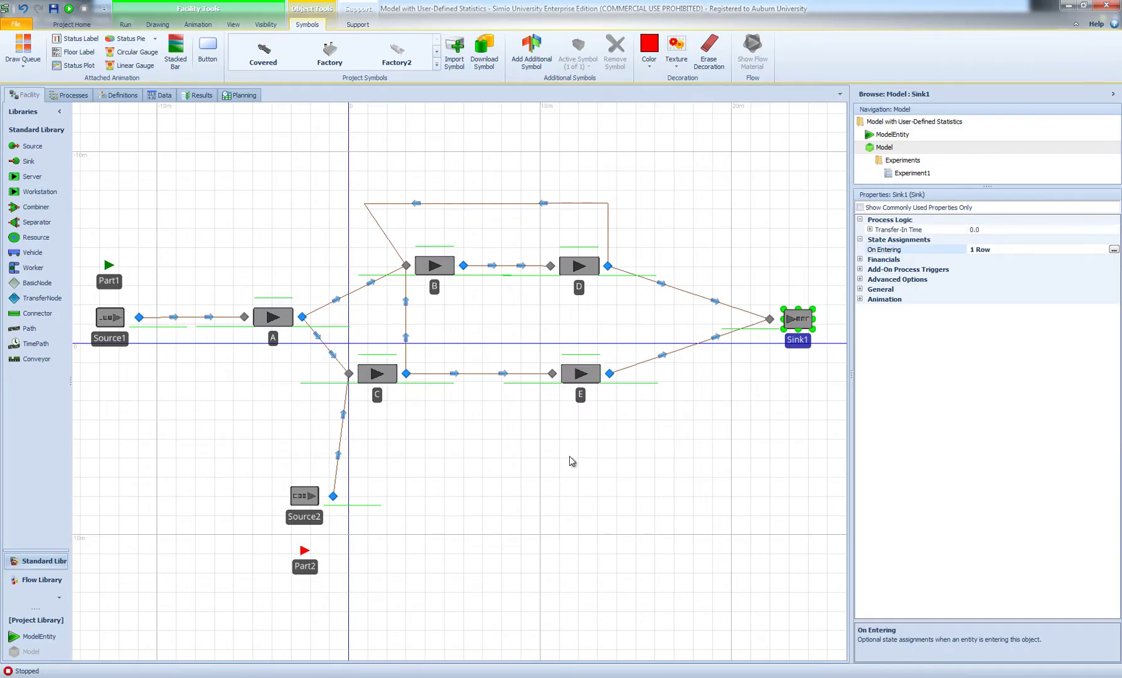
Add a State Statistic element named NIS to the model's definitions.
left_click(635, 452)
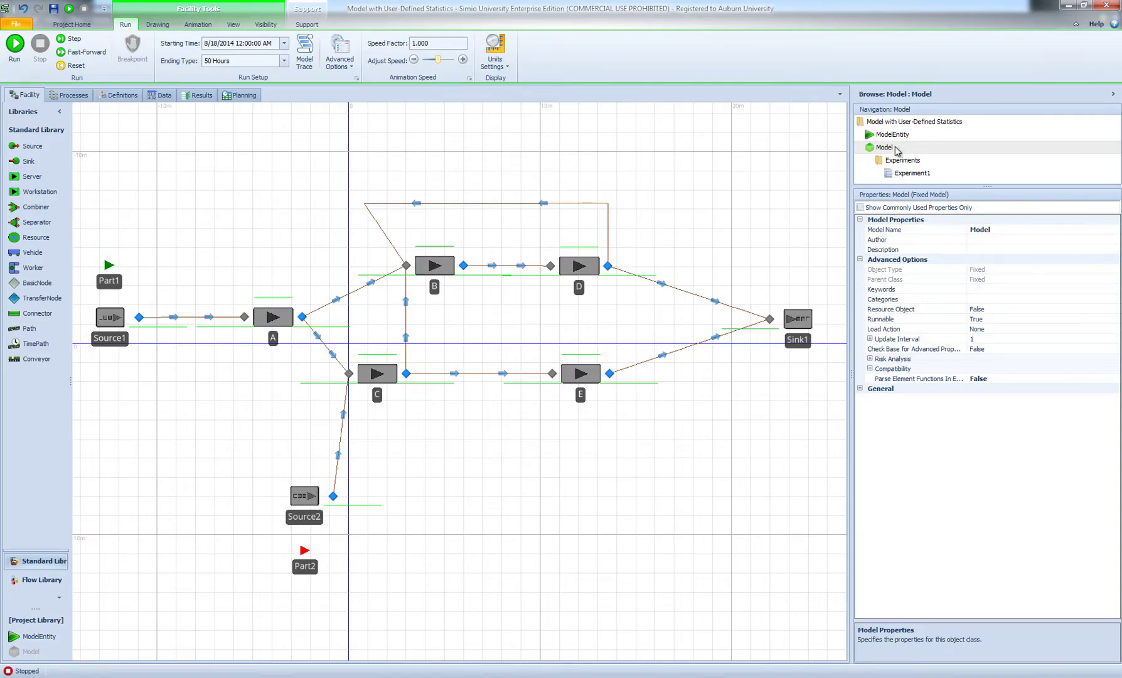
left_click(122, 96)
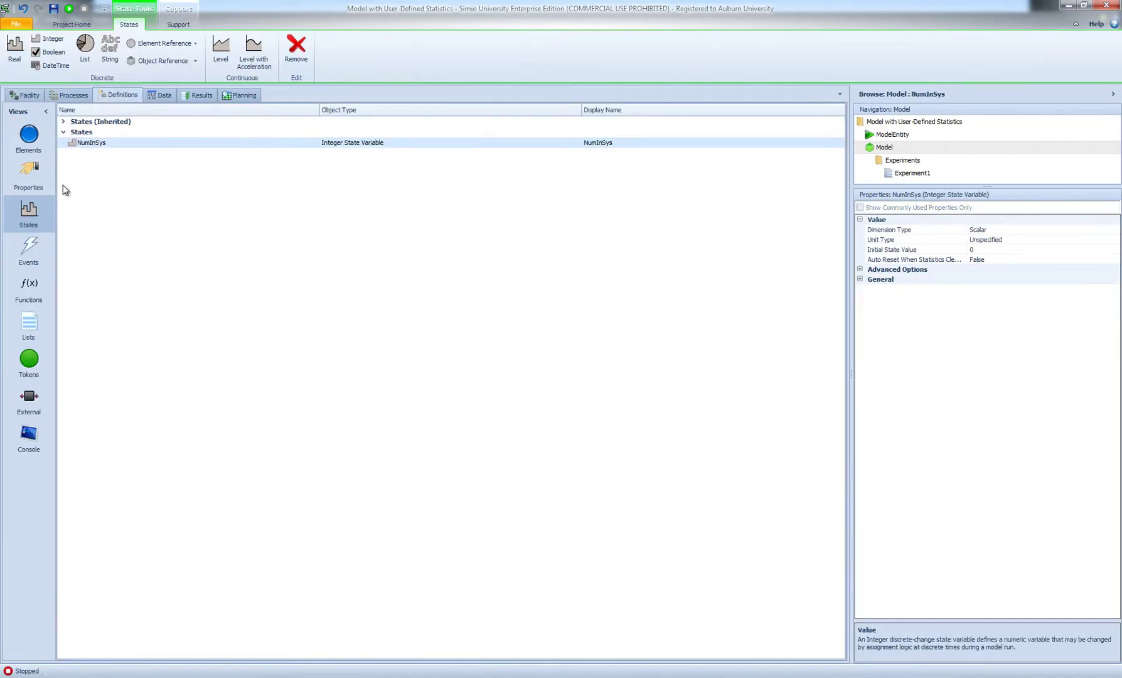
left_click(29, 138)
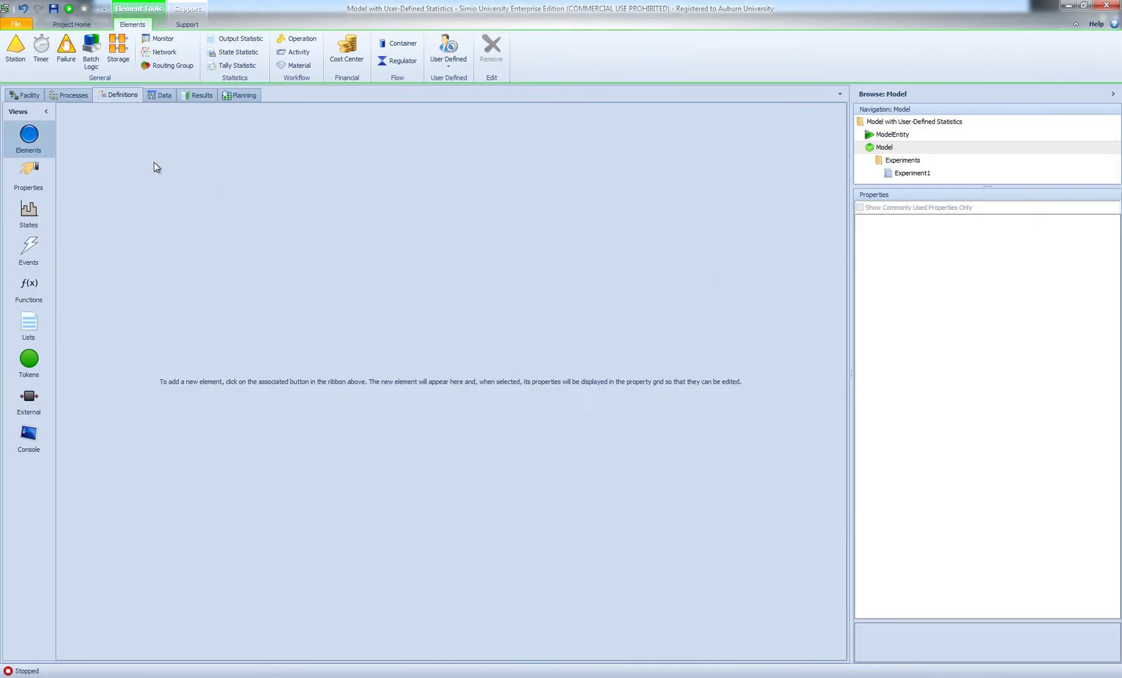
left_click(238, 52)
left_click(121, 132)
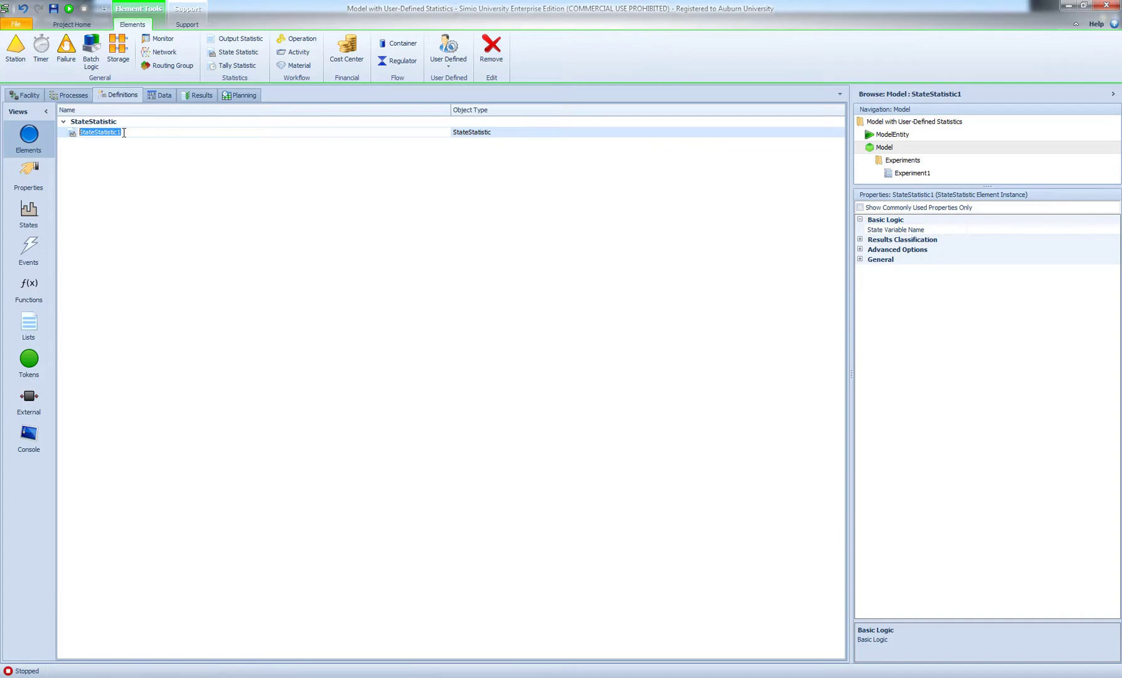
type("NIS")
key("Return")
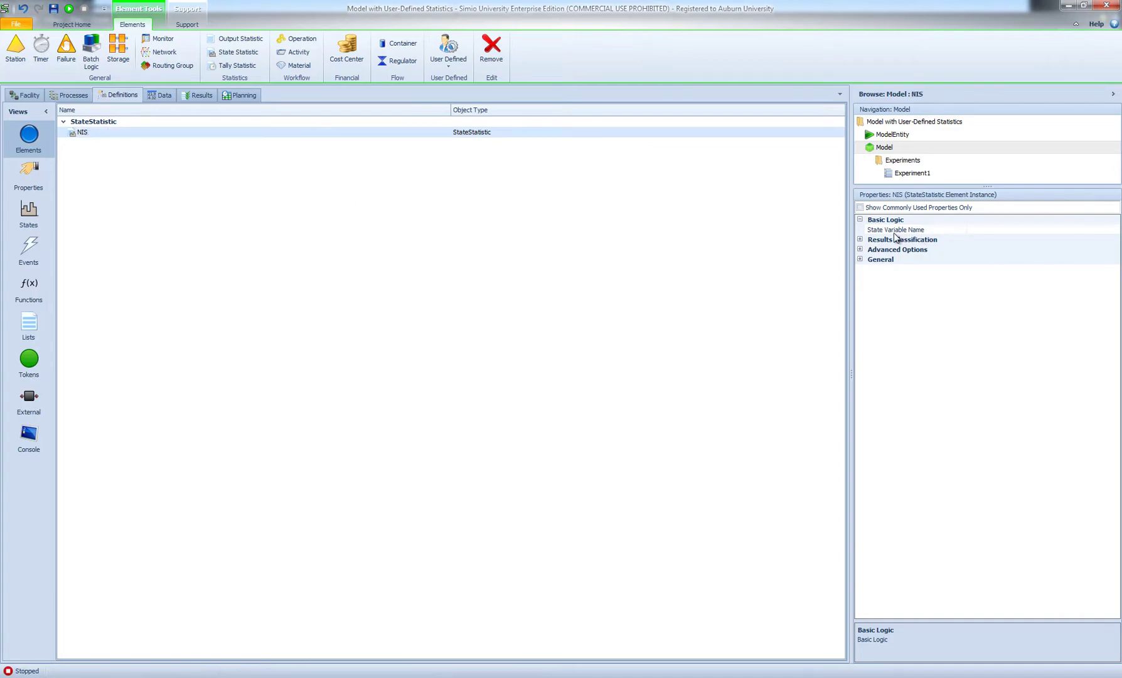
Set the state variable recorded by the NIS statistic to NumInSys.
left_click(978, 230)
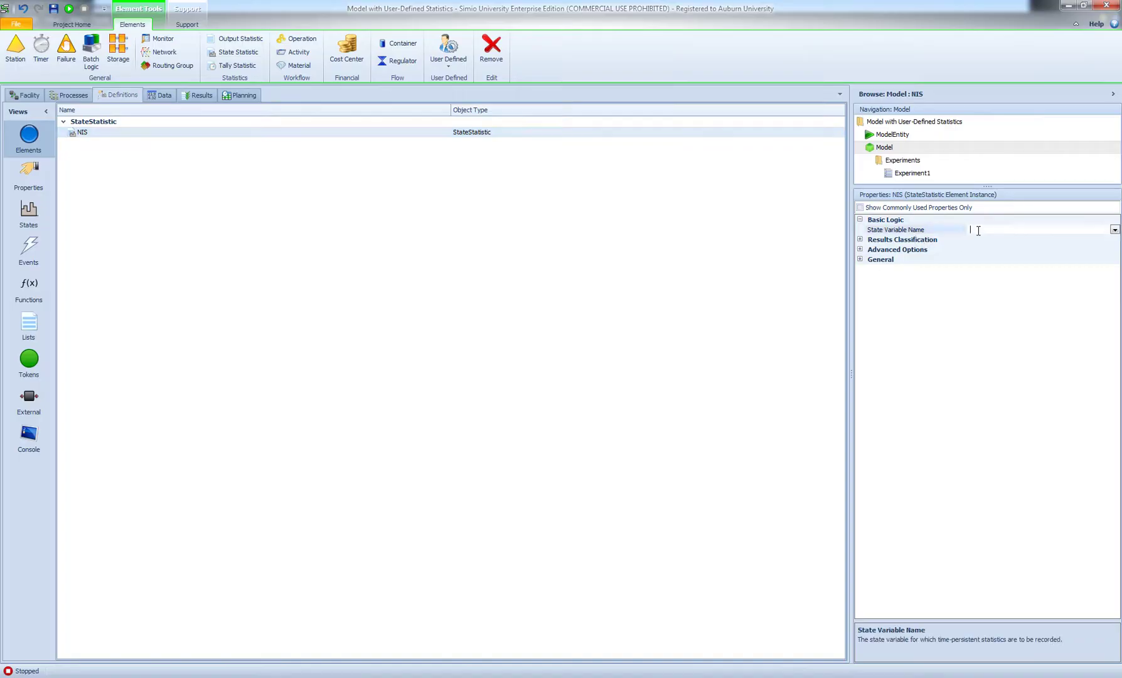
left_click(1116, 230)
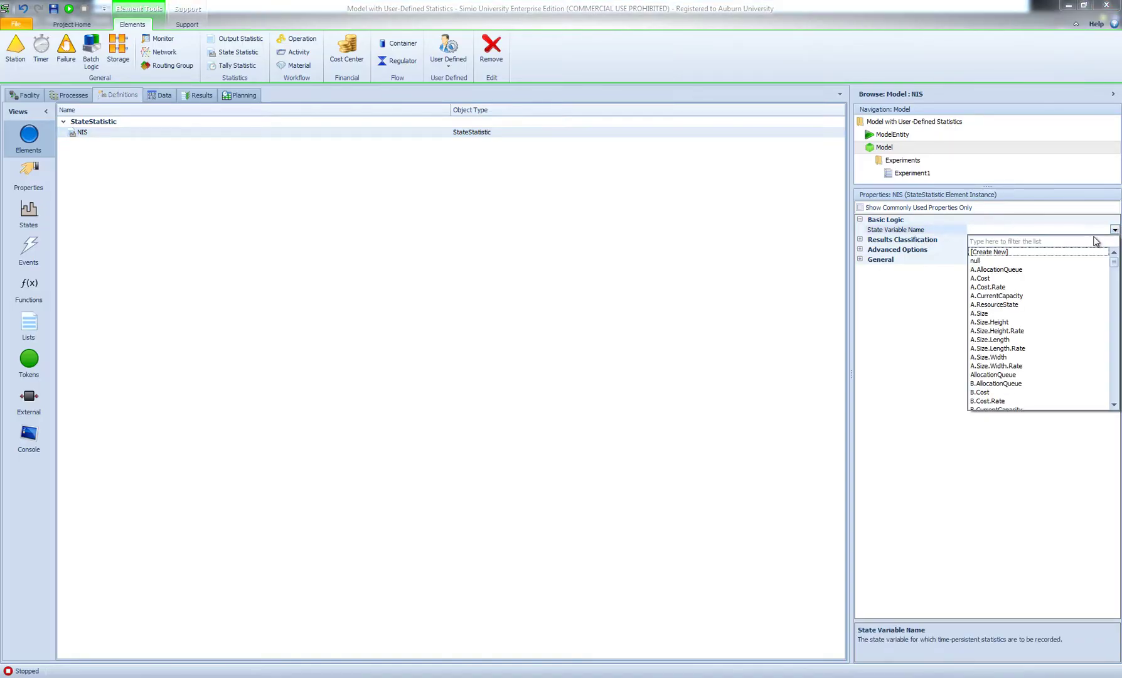
left_click(1082, 231)
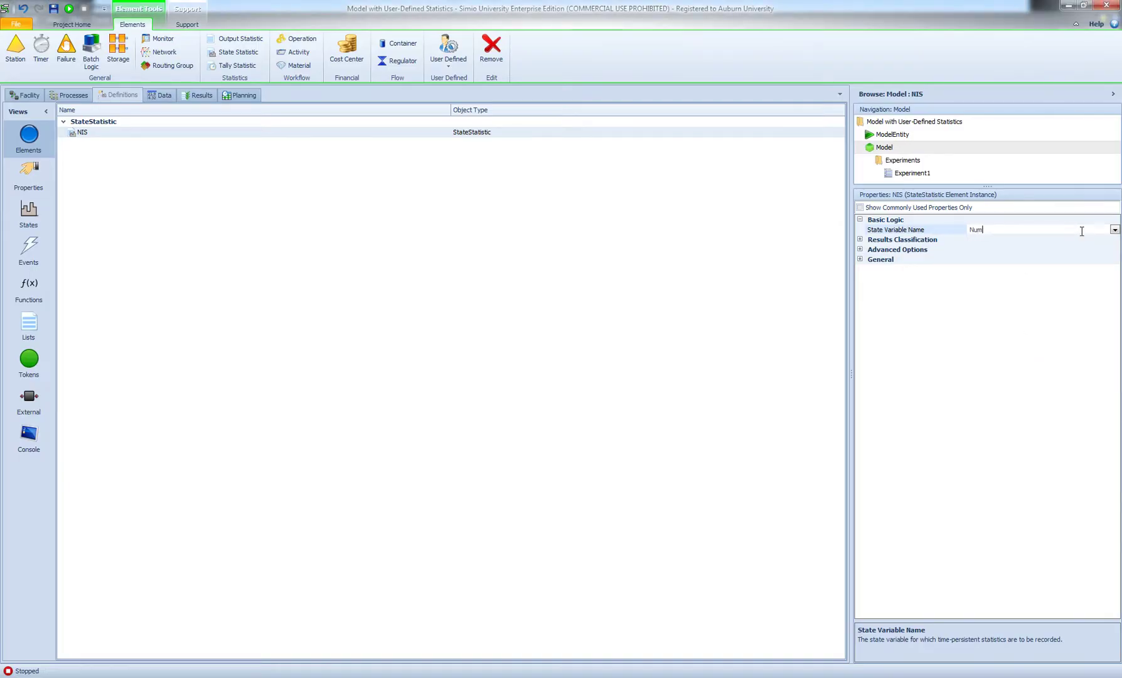
key("Return")
left_click(1115, 229)
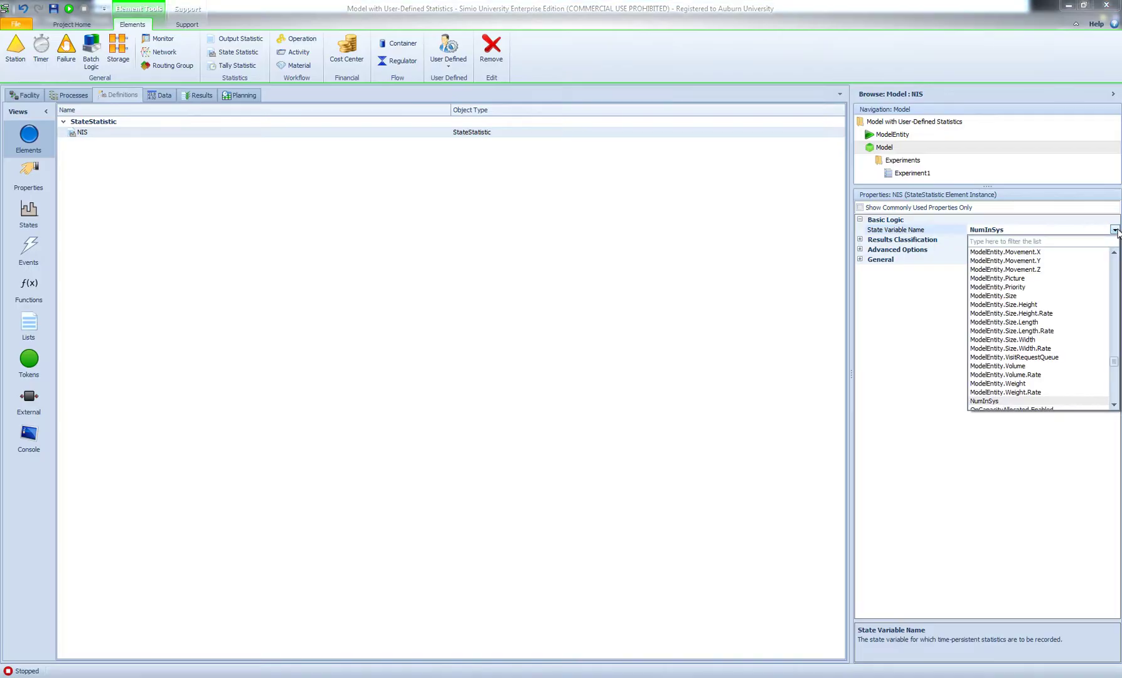
left_click(990, 402)
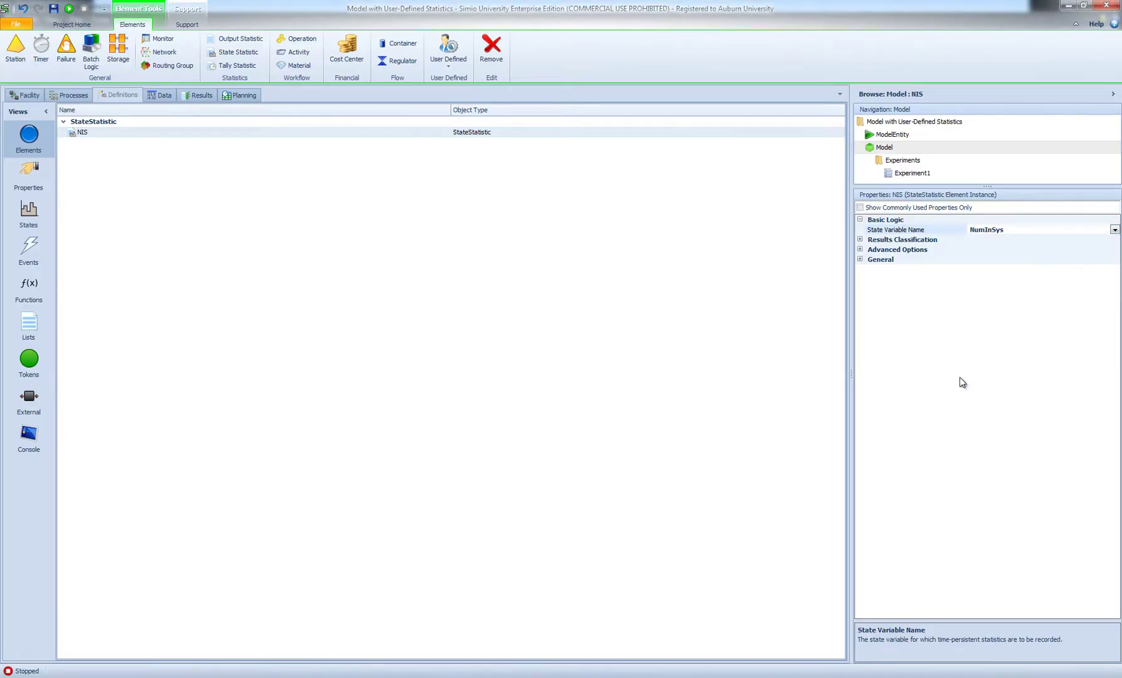
Fast-forward the model through its 50-hour run and show the results grid.
left_click(25, 95)
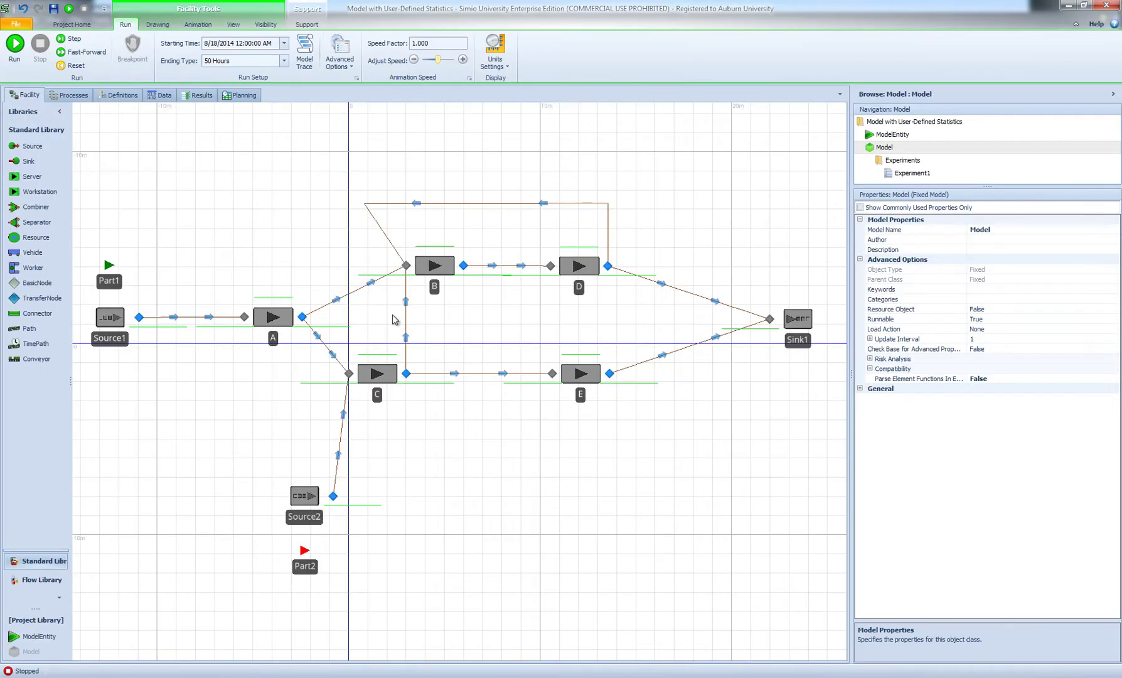
left_click(86, 53)
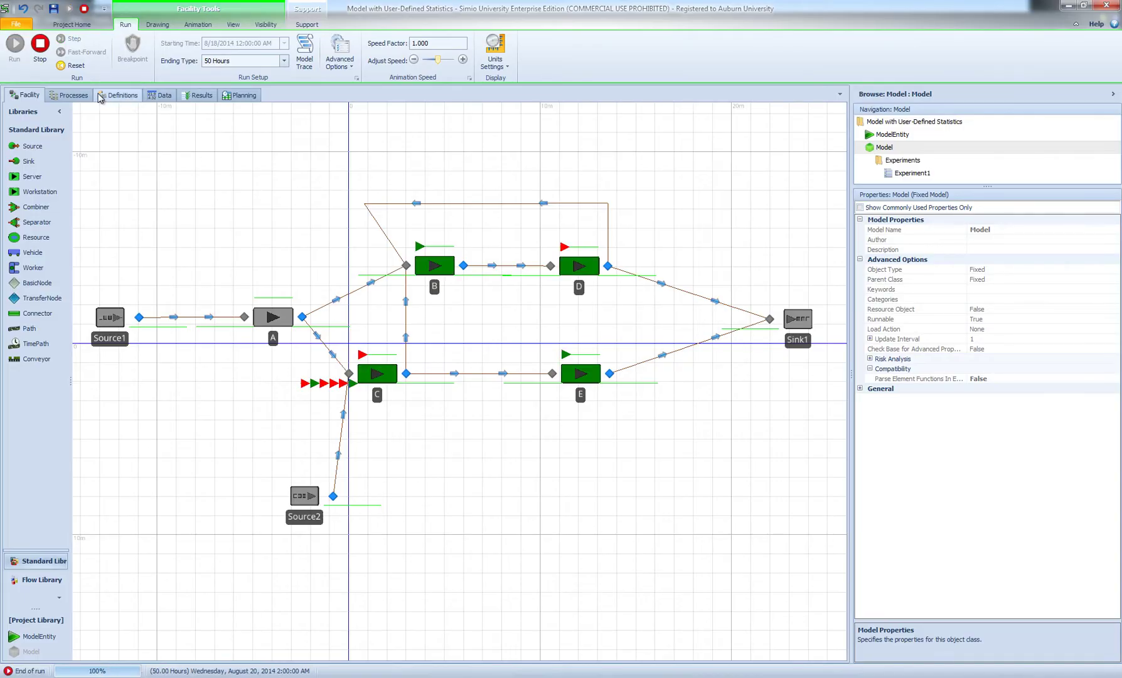
left_click(202, 96)
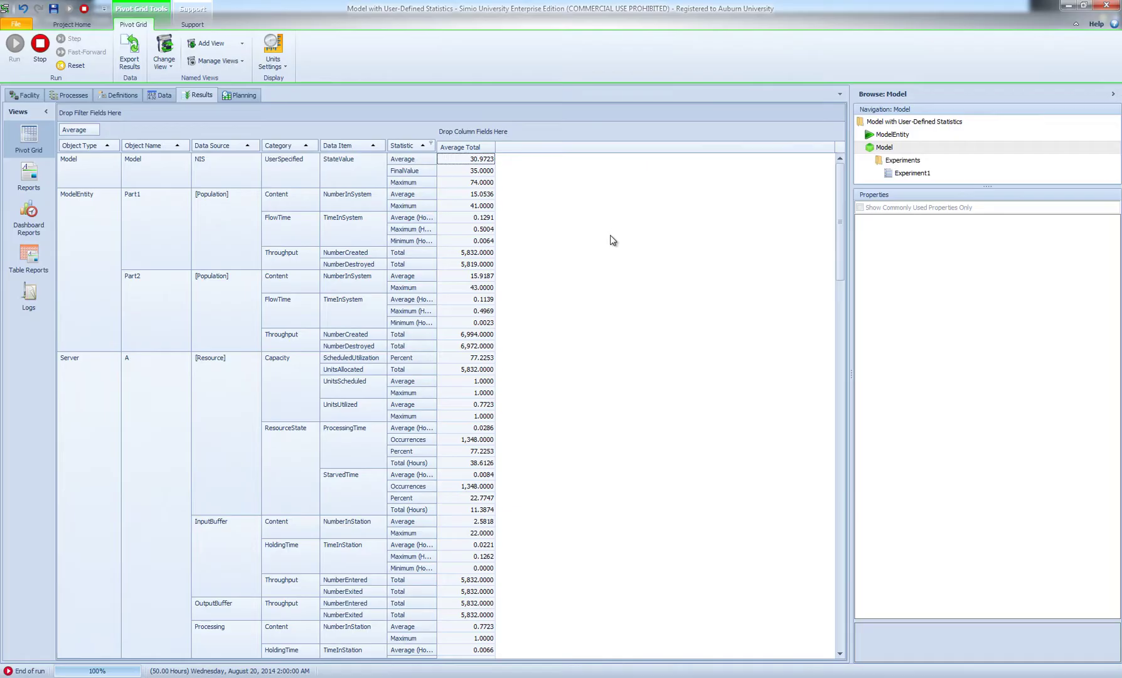
Compare the NumberInSystem averages and maximums of Part1 and Part2 with the NIS state statistic in the results.
left_click(169, 229)
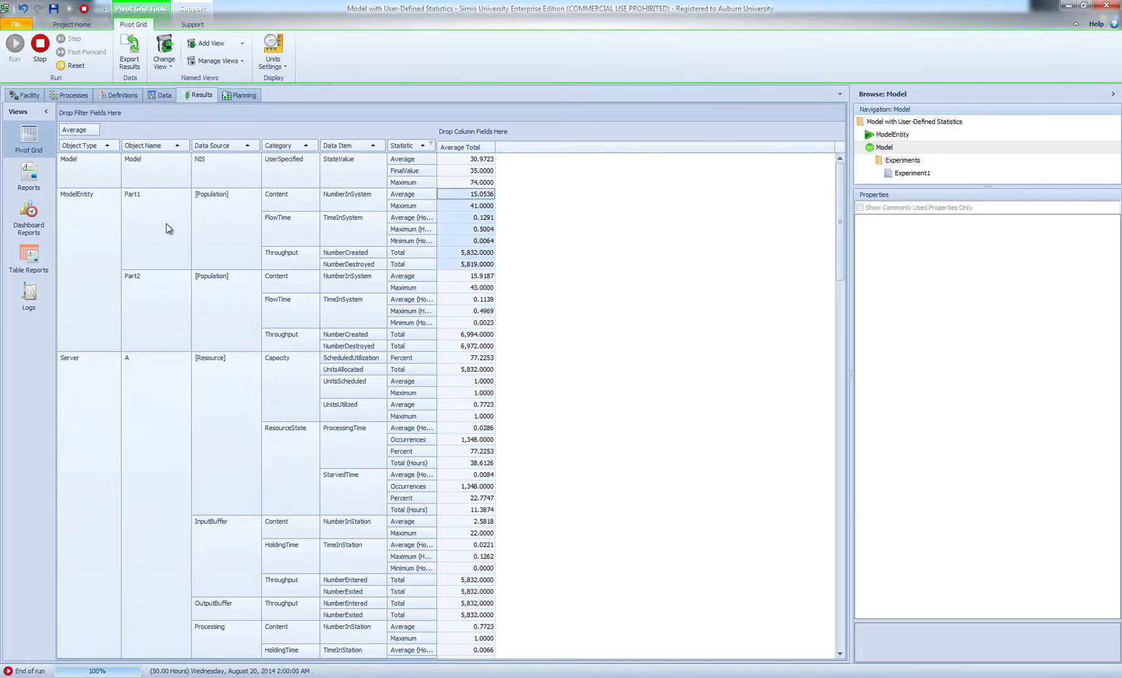
left_click(347, 199)
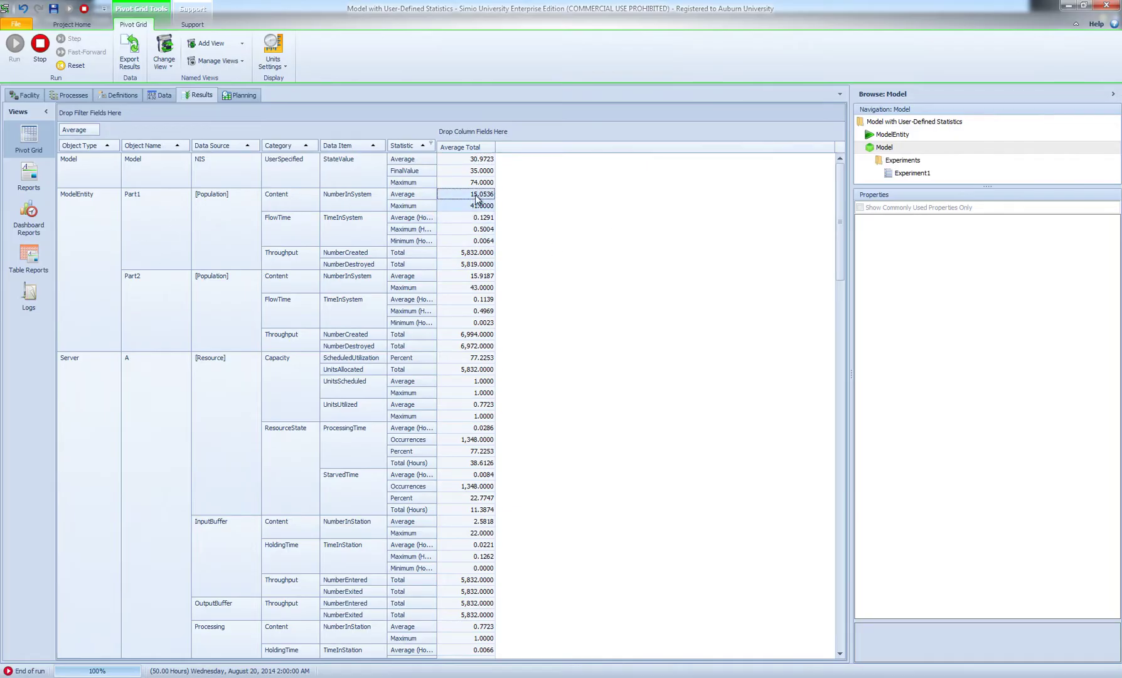
left_click(132, 196)
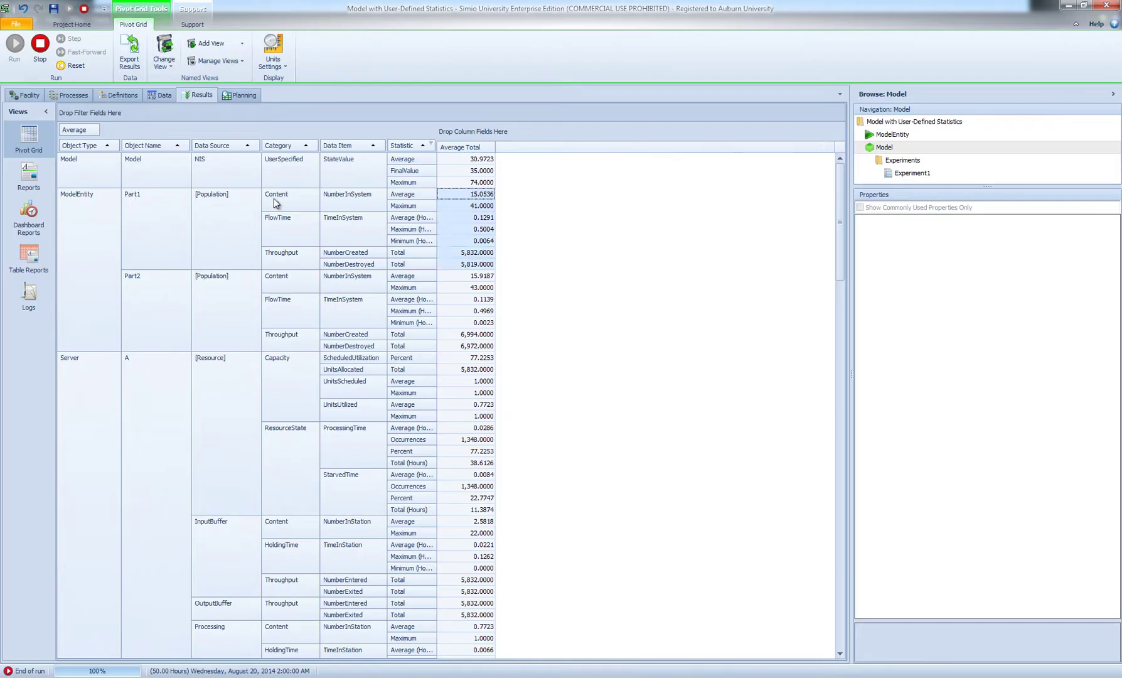
left_click(356, 198)
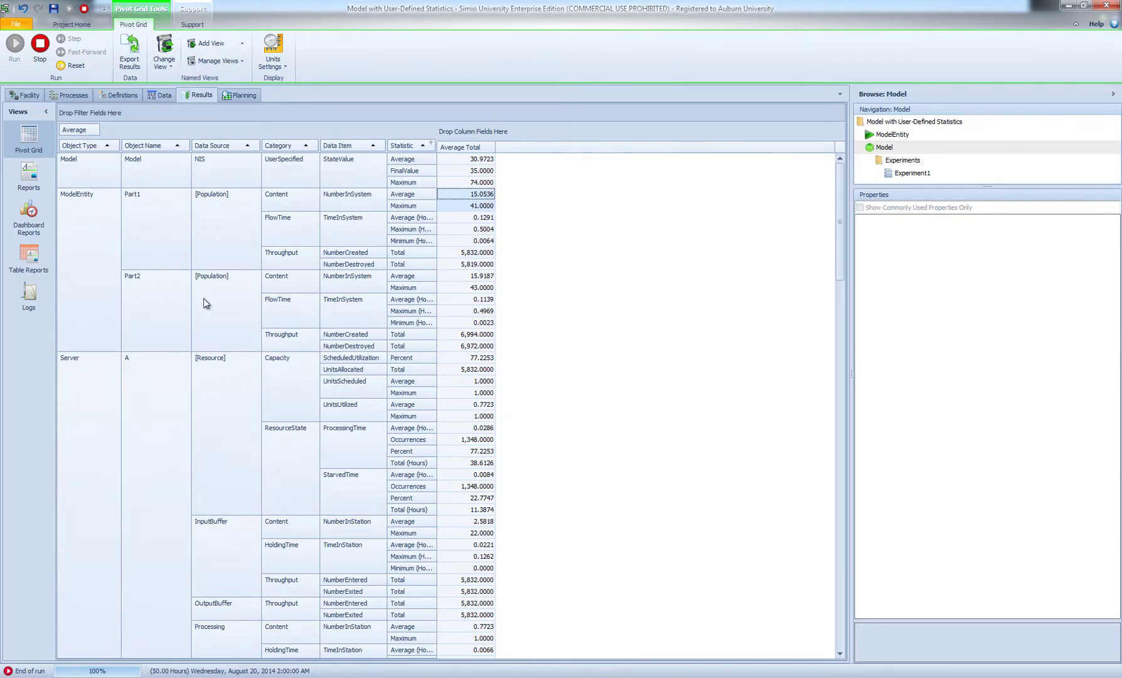
left_click(168, 307)
left_click(347, 286)
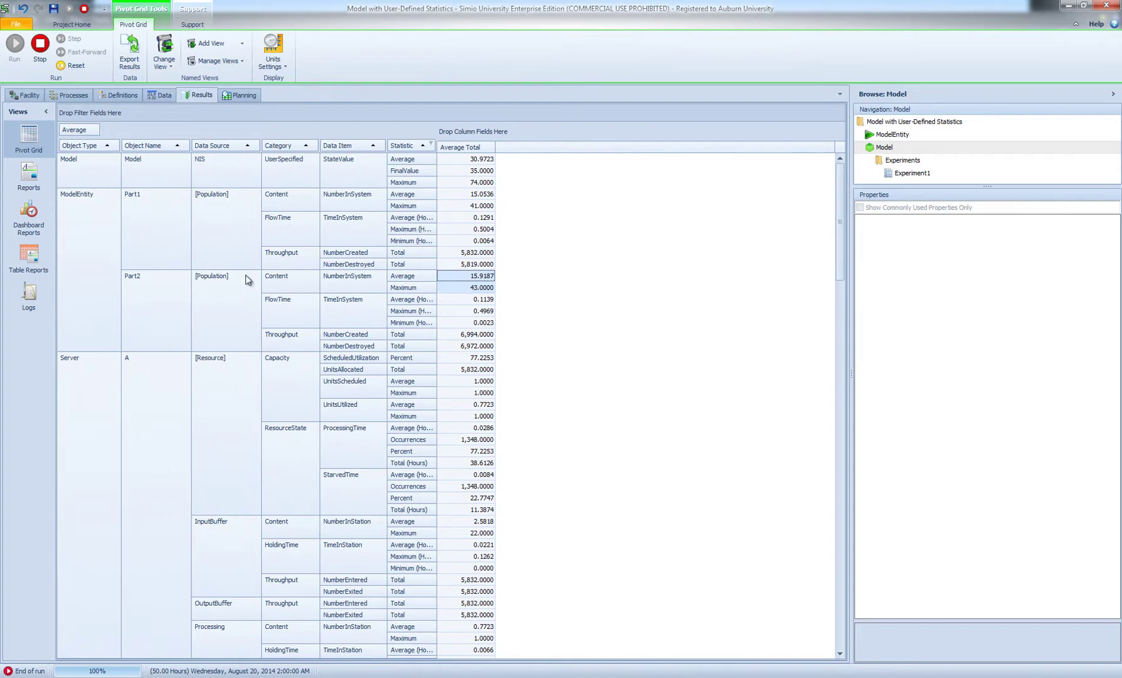
left_click(220, 173)
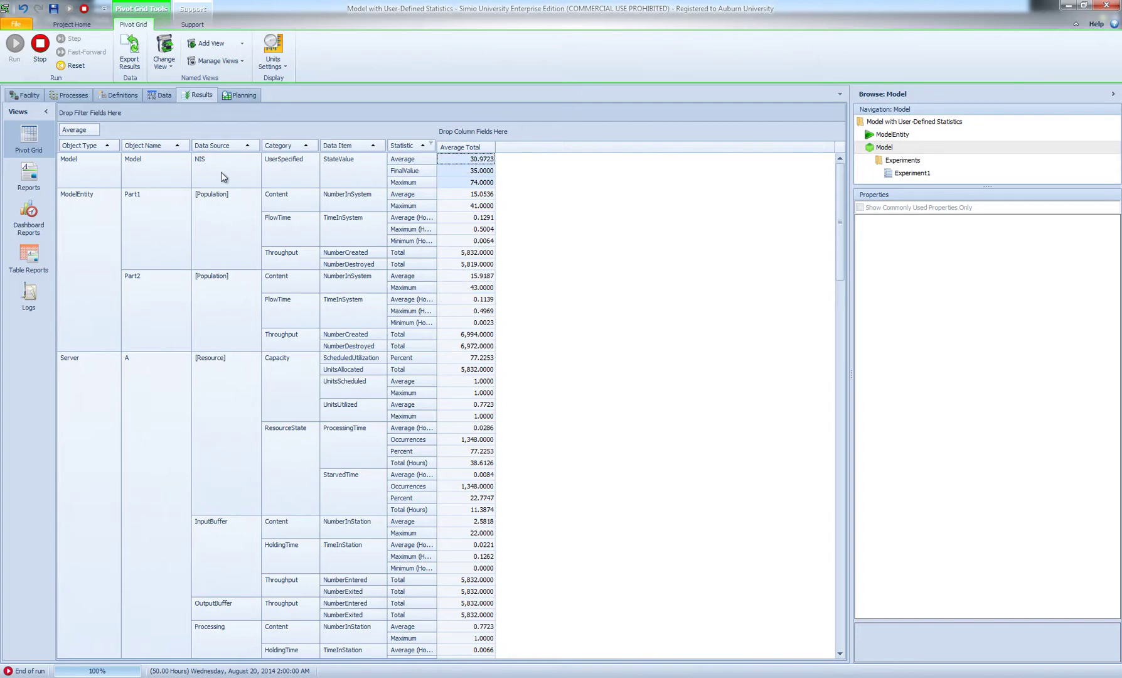
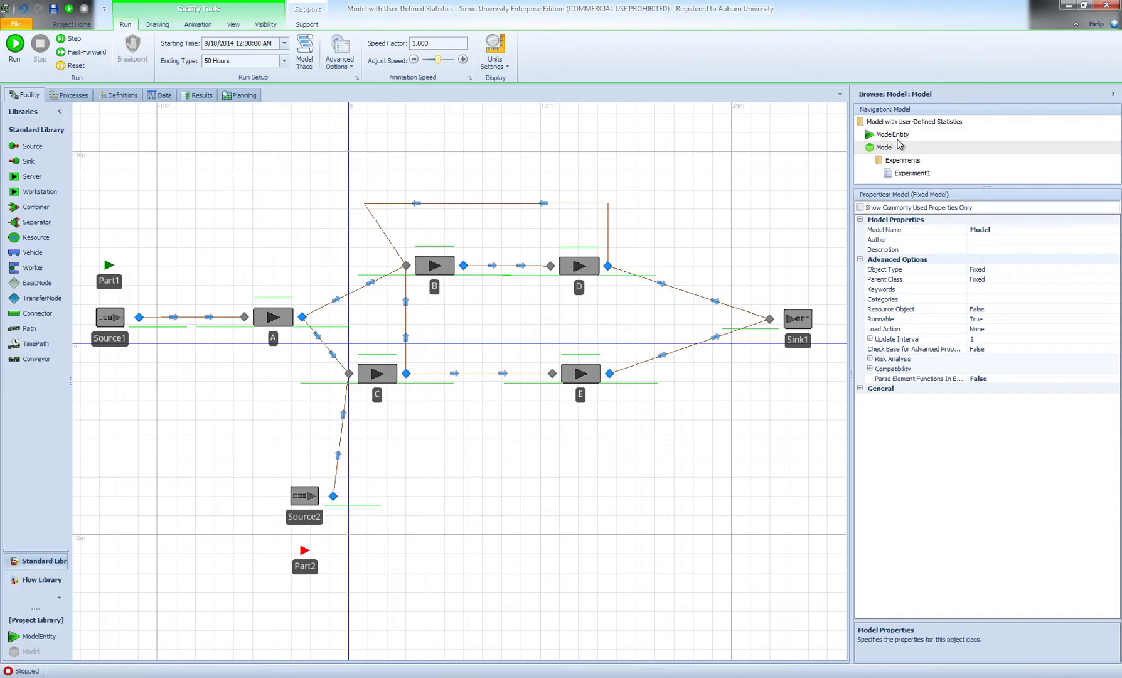
Add a real state variable named ArrivalAtB to the ModelEntity definitions.
left_click(894, 136)
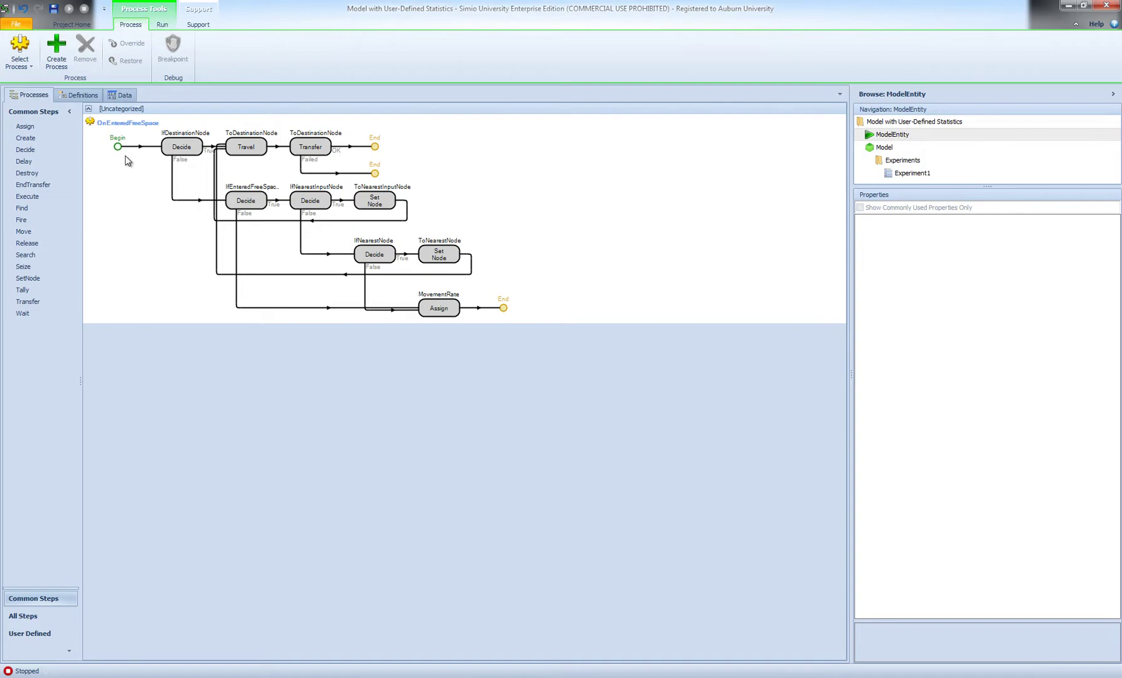
left_click(82, 95)
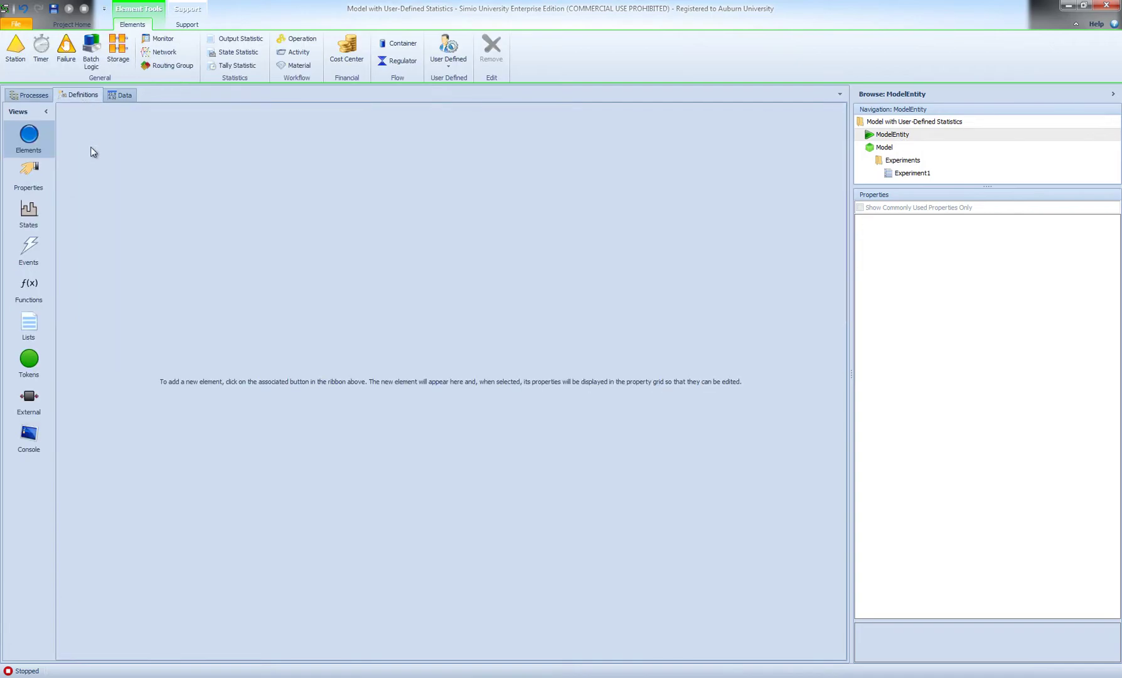
left_click(29, 220)
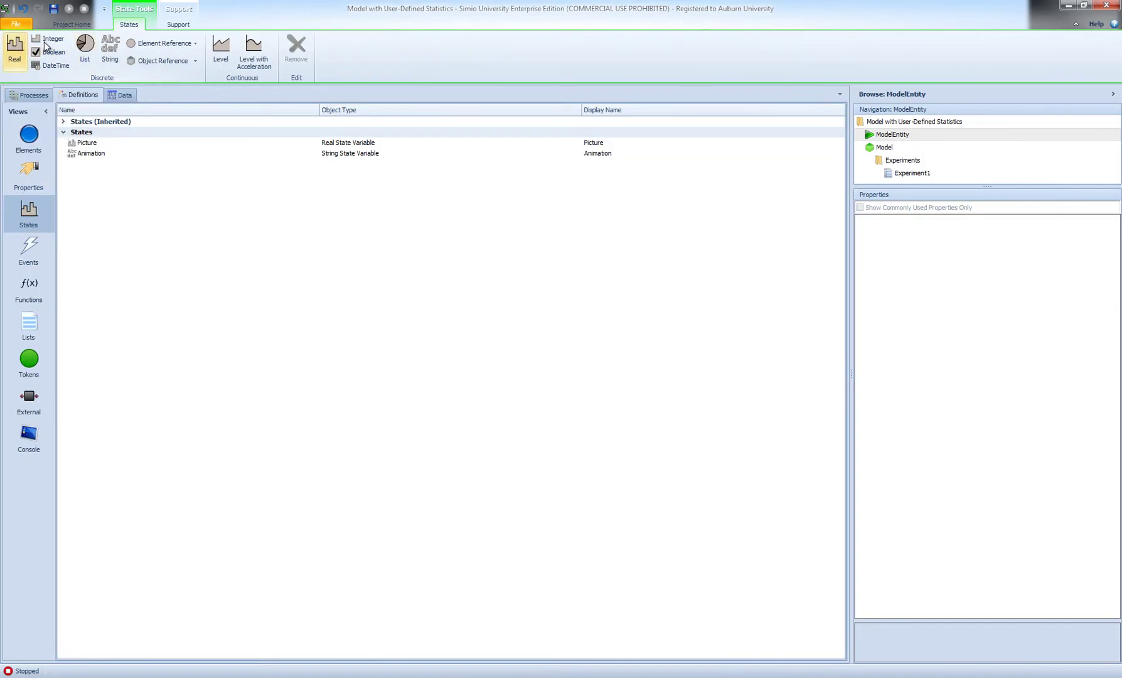
left_click(14, 49)
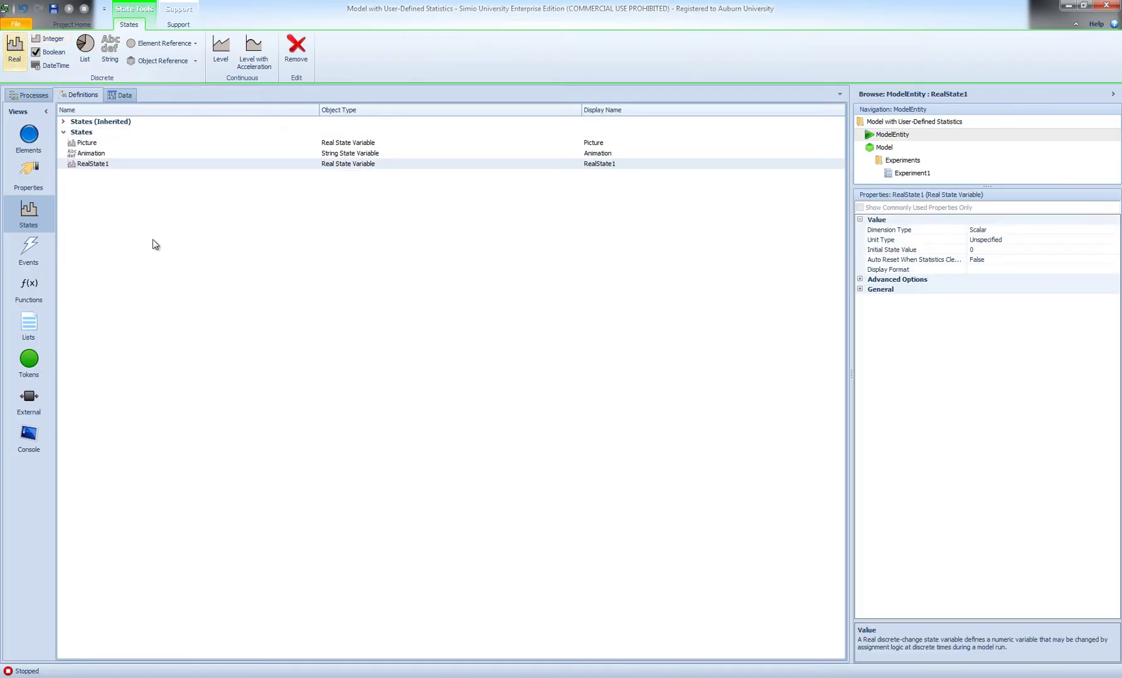
left_click(129, 164)
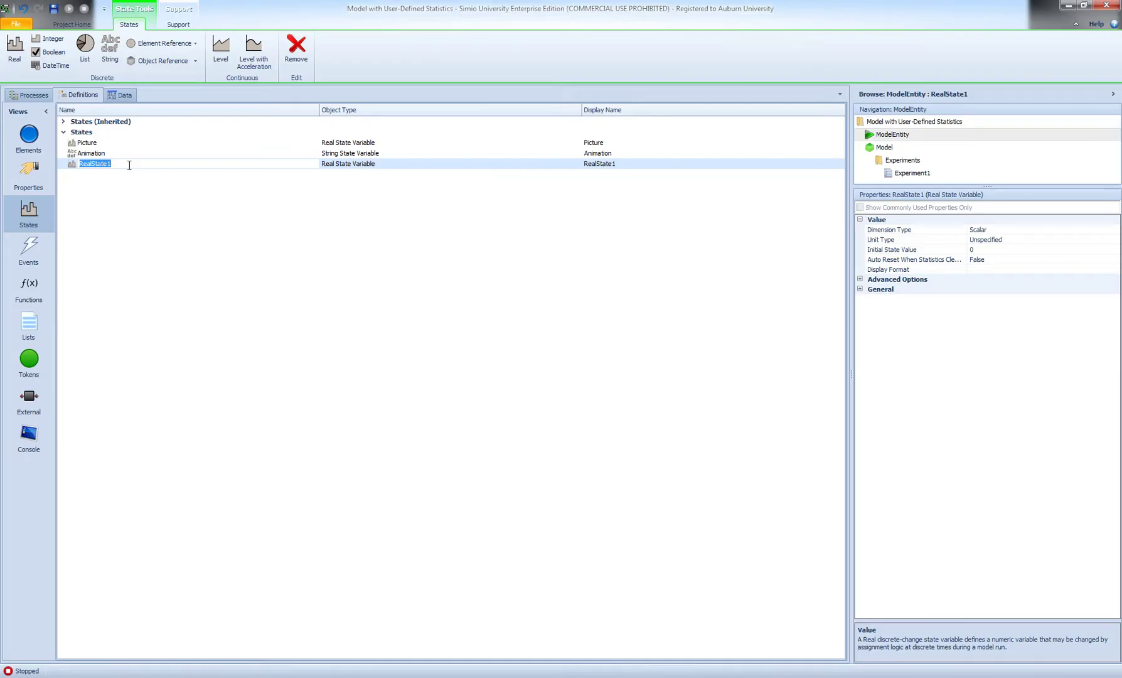
type("ArrivalAtB")
key("Return")
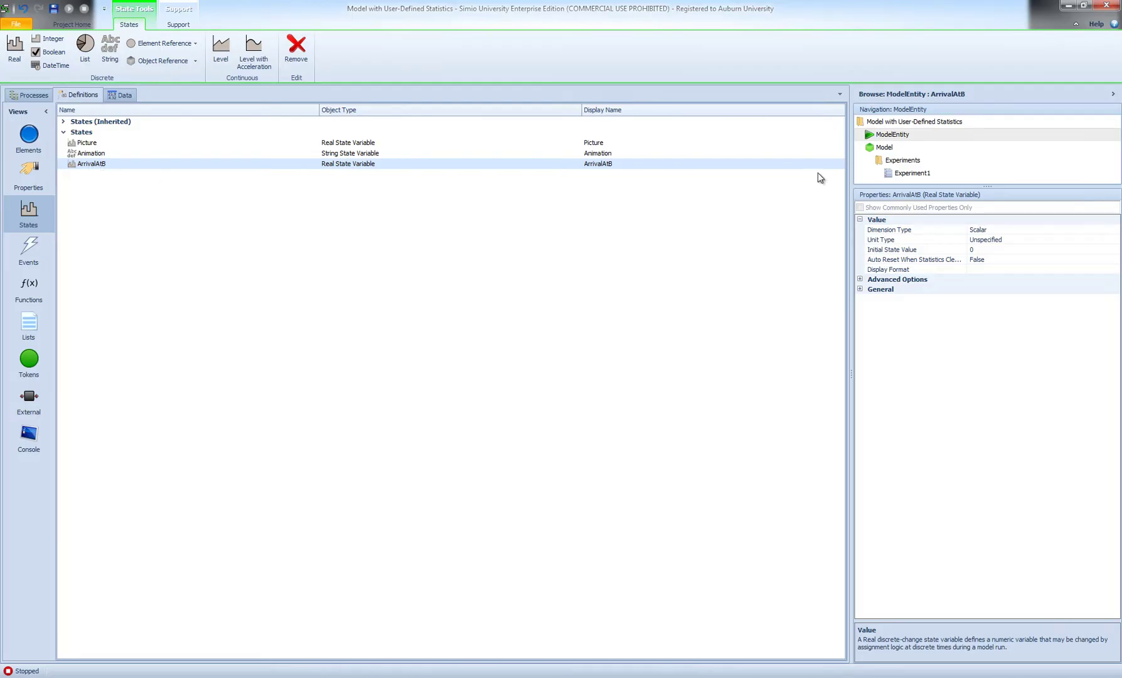
Create an Entered add-on process for server B's input node in the main model.
left_click(885, 149)
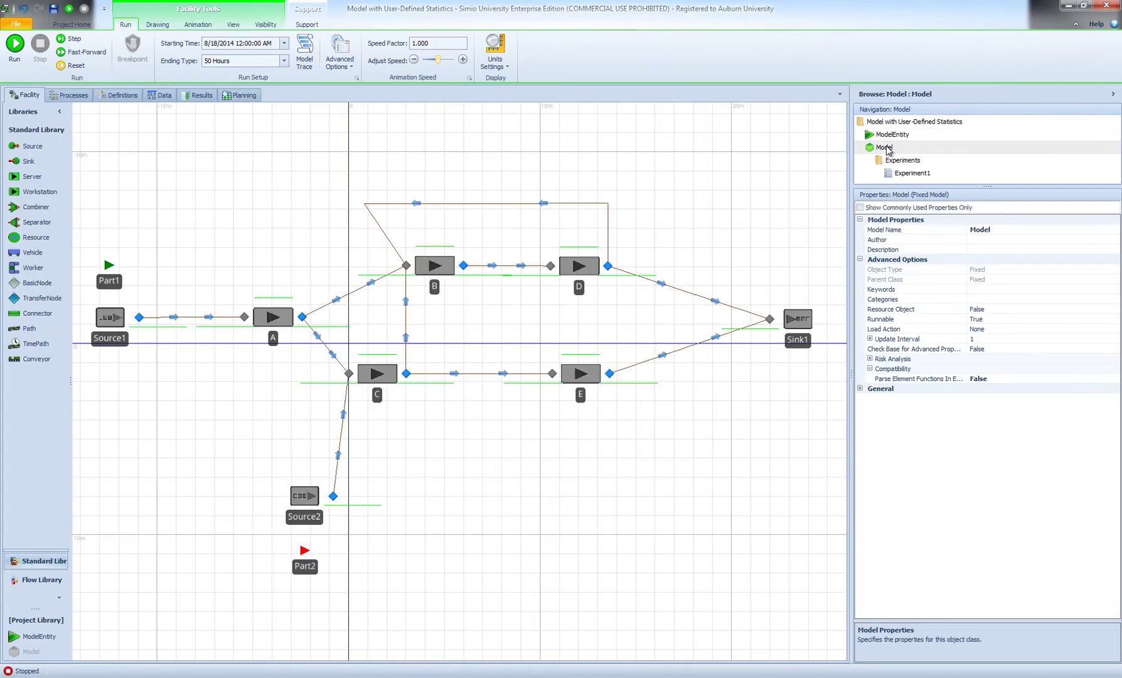
left_click(408, 266)
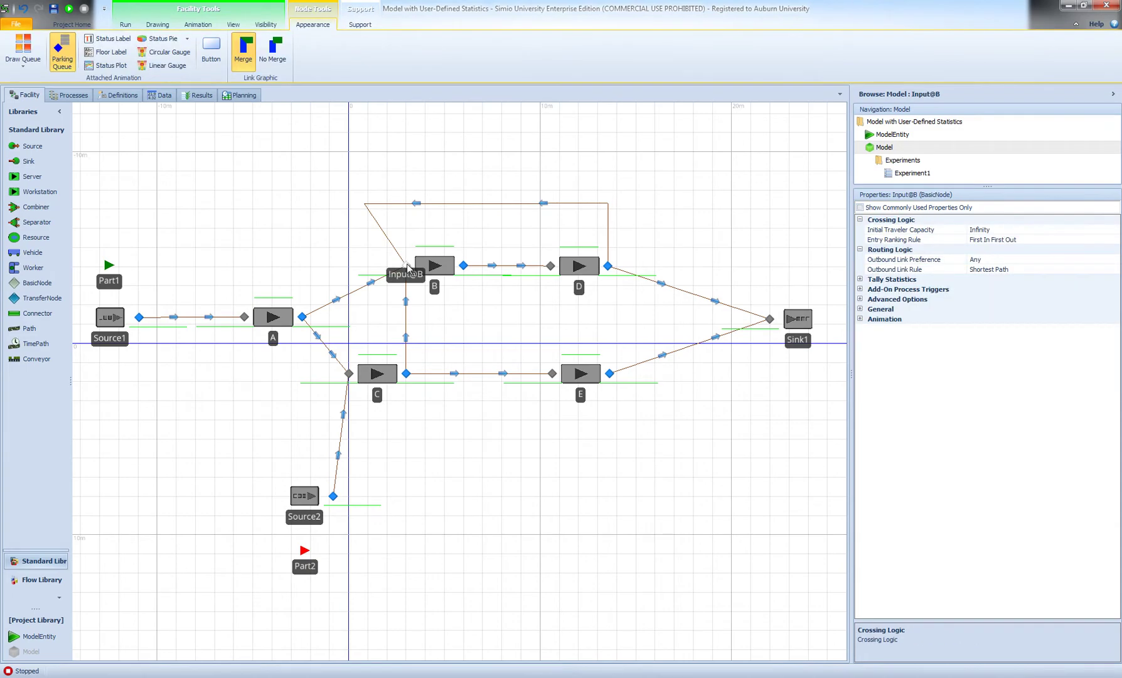
left_click(860, 289)
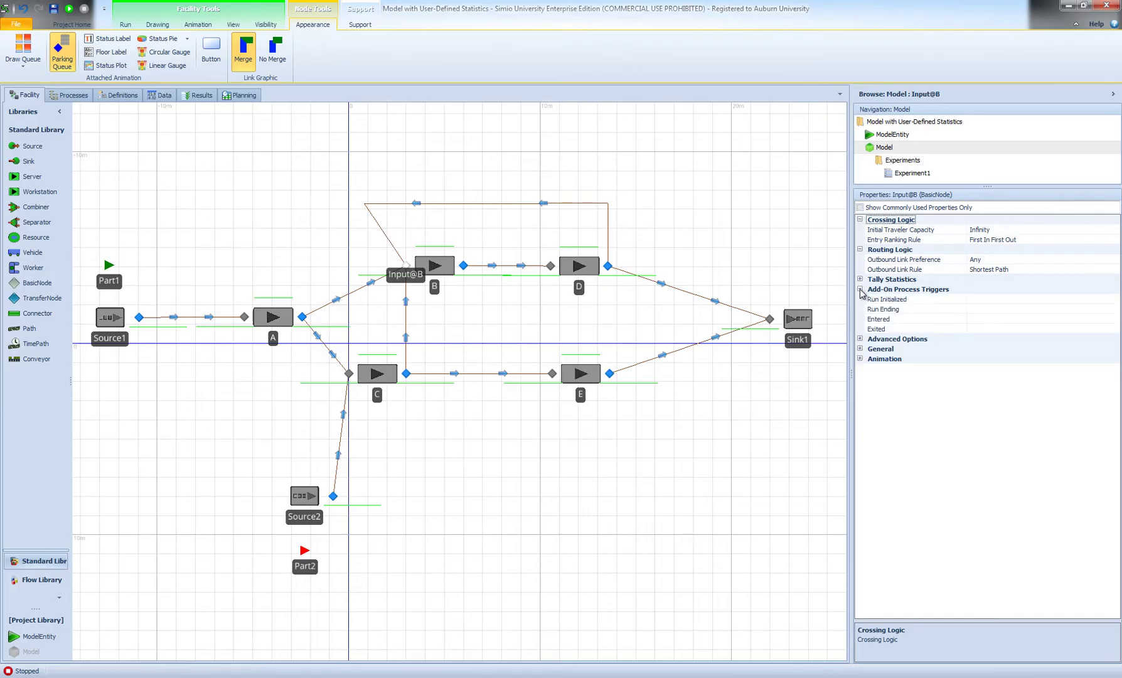
double_click(901, 320)
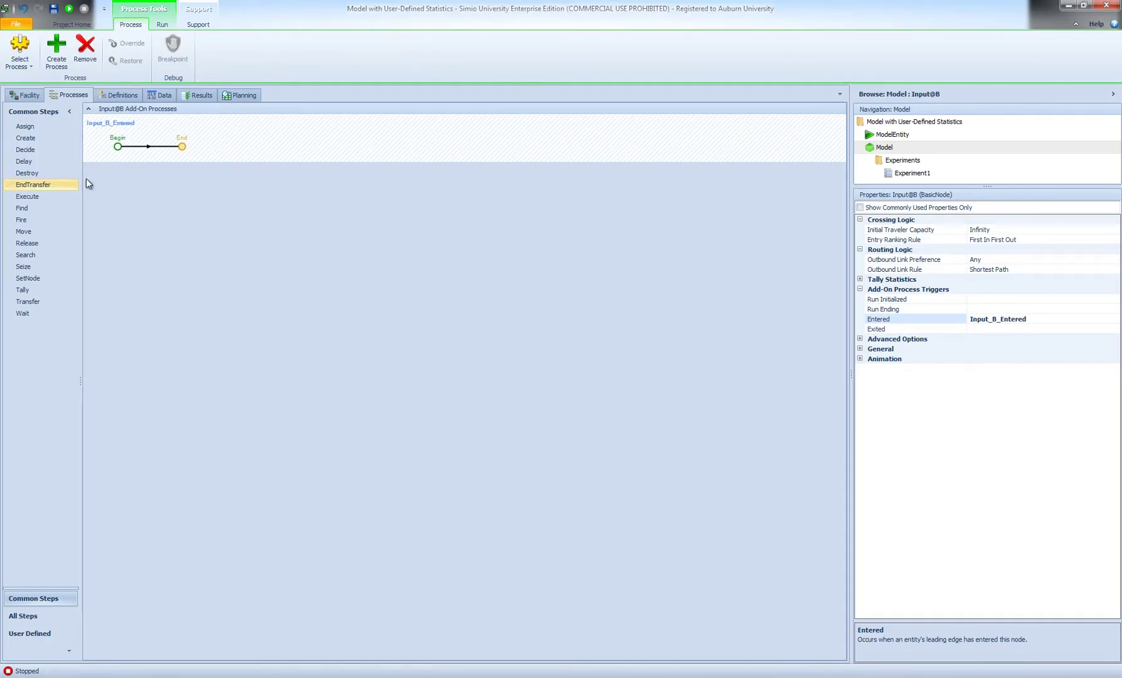
Add an Assign step to the Input_B_Entered process that sets ModelEntity.ArrivalAtB to TimeNow.
left_click_drag(47, 126, 190, 144)
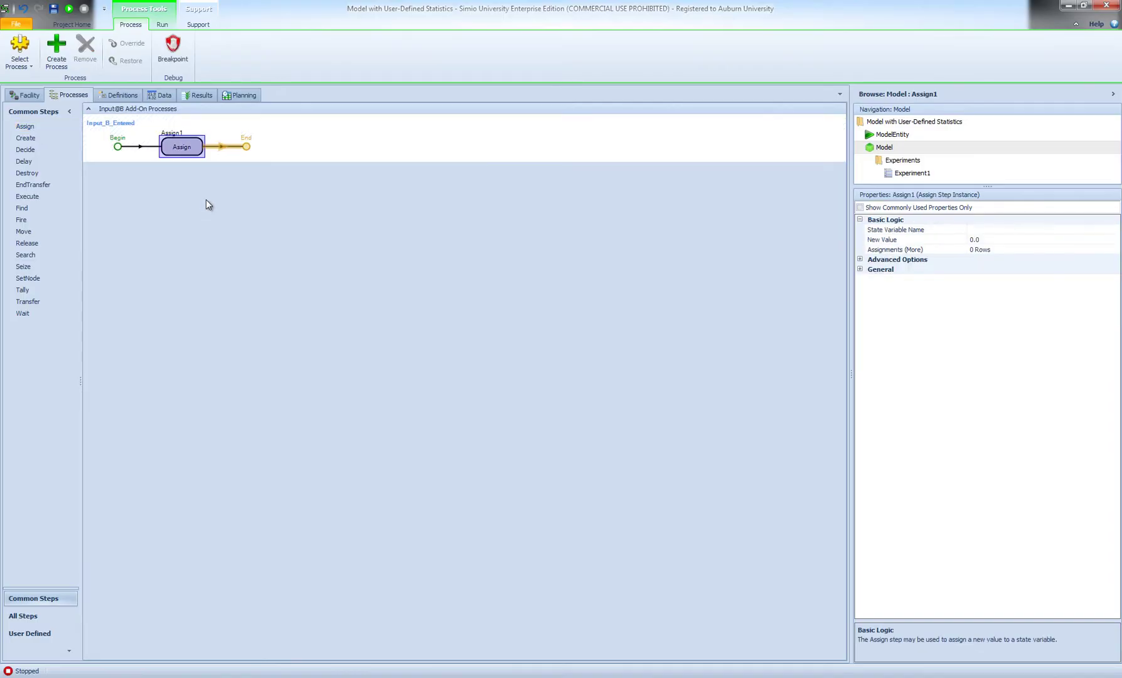
left_click(1016, 231)
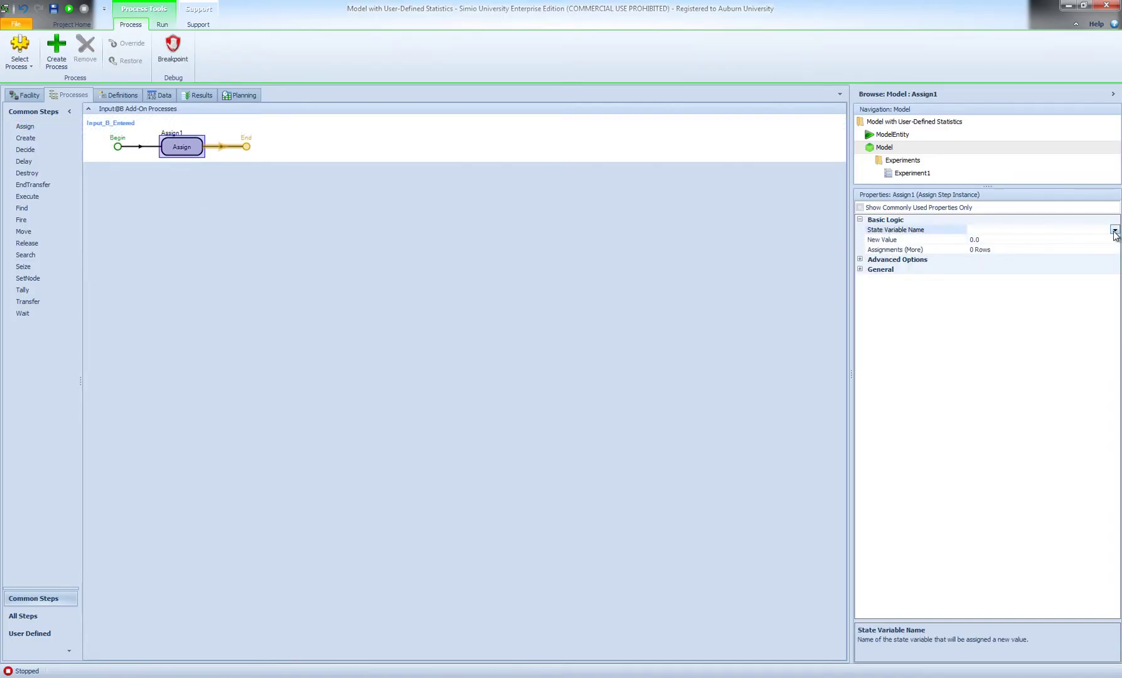
left_click(1115, 230)
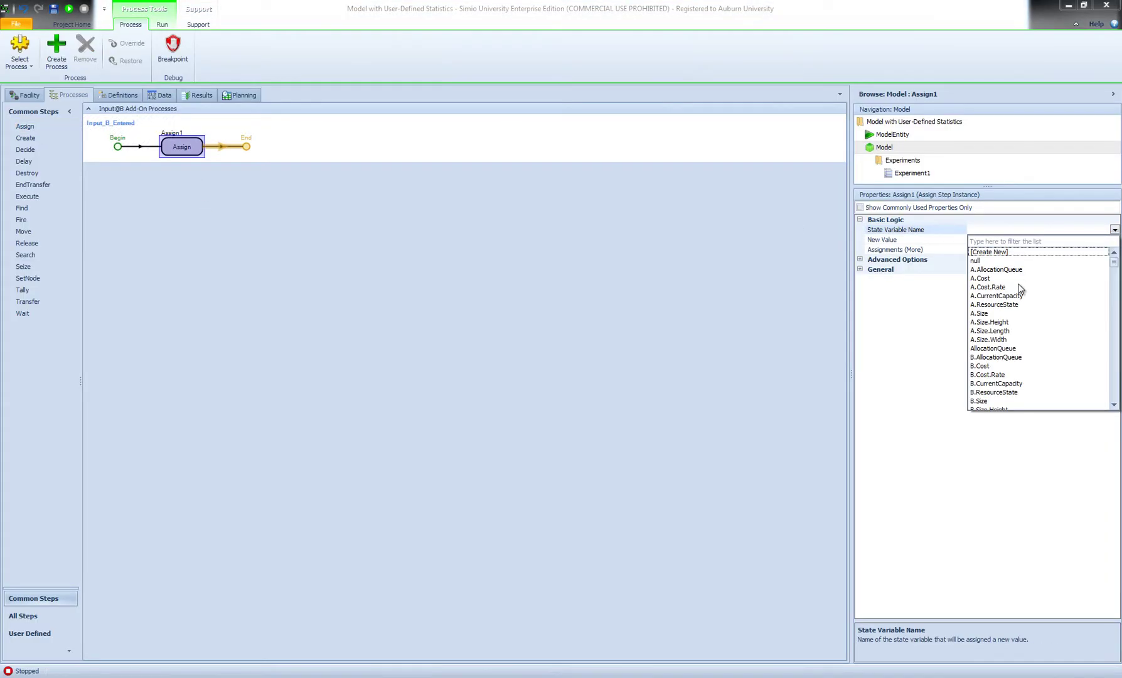
scroll(1020, 289, "down", 15)
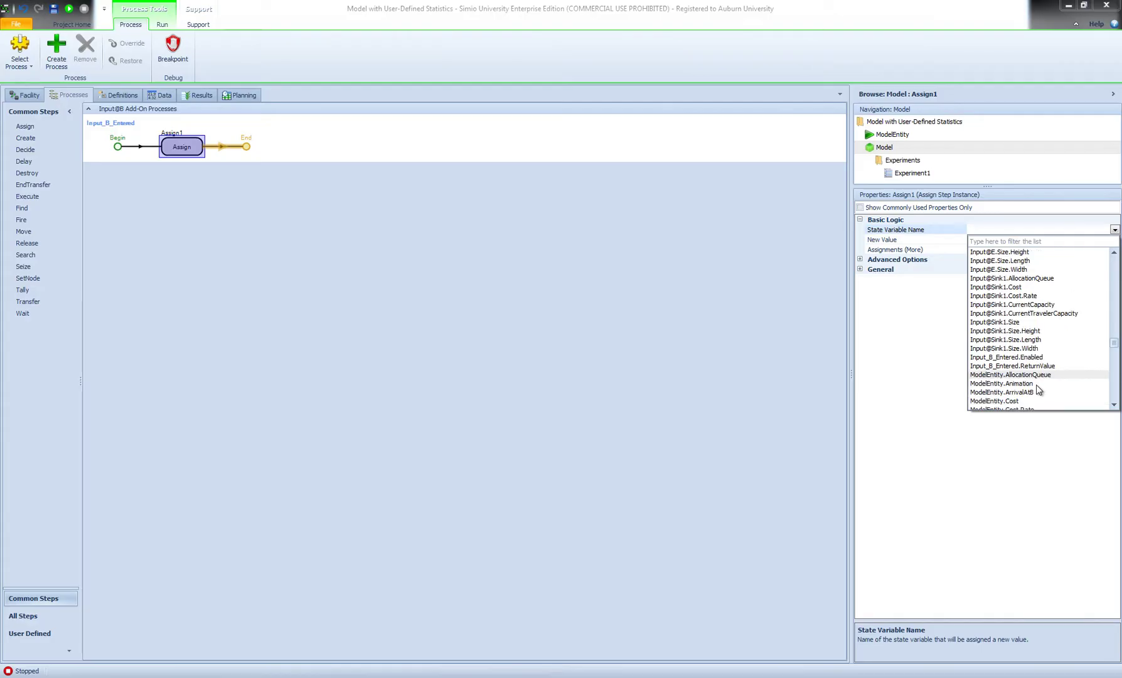
left_click(1035, 391)
left_click(1004, 239)
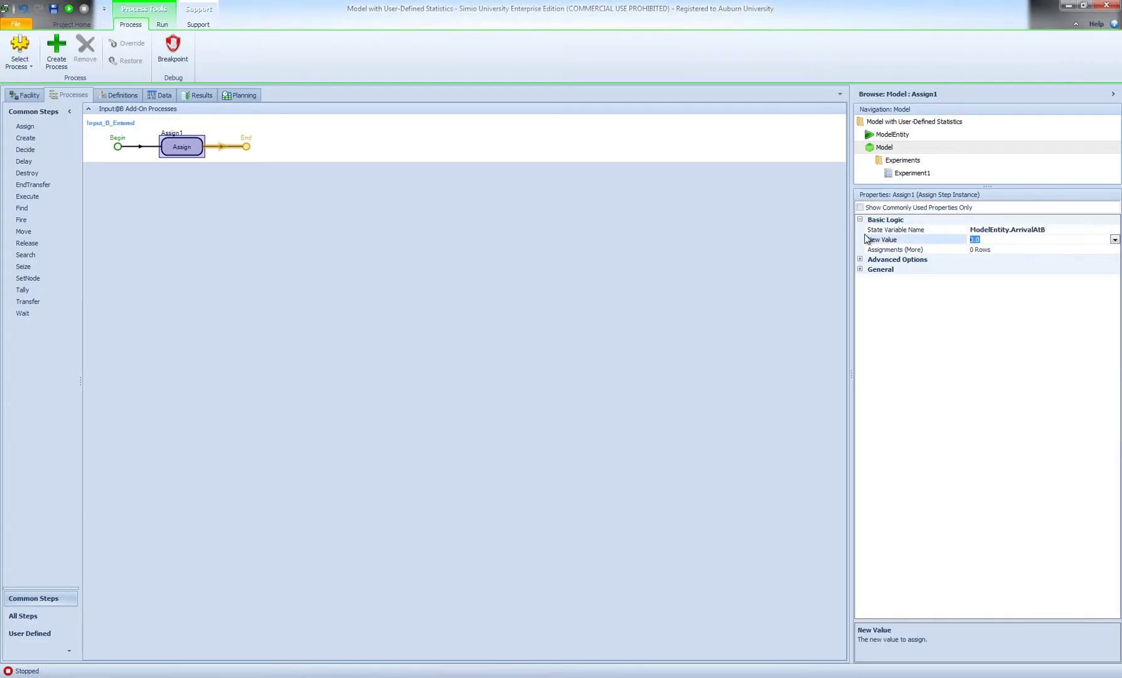
type("TimeNow")
left_click(25, 95)
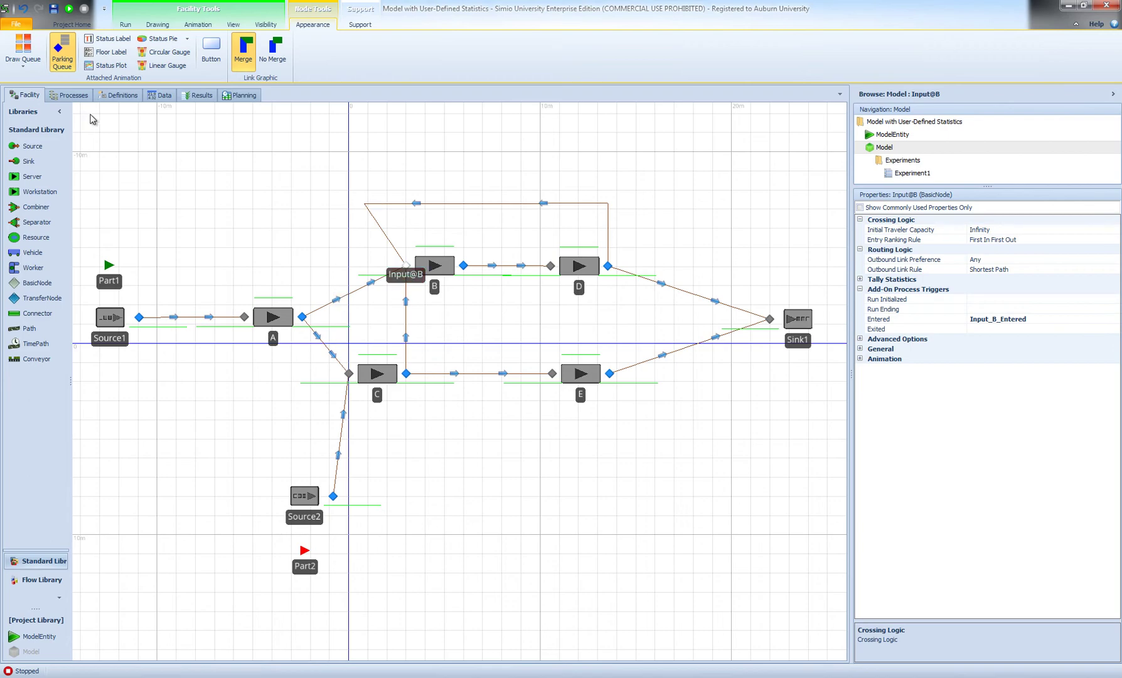
left_click(71, 95)
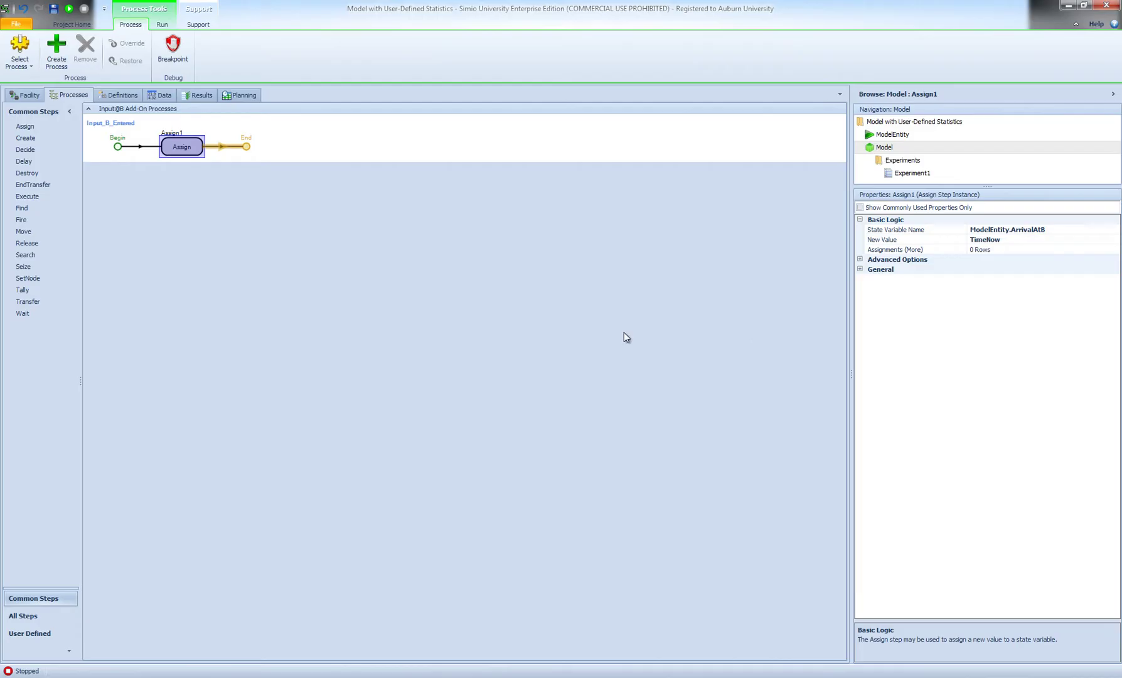
Create an Entered add-on process for the input node of Sink1.
left_click(25, 95)
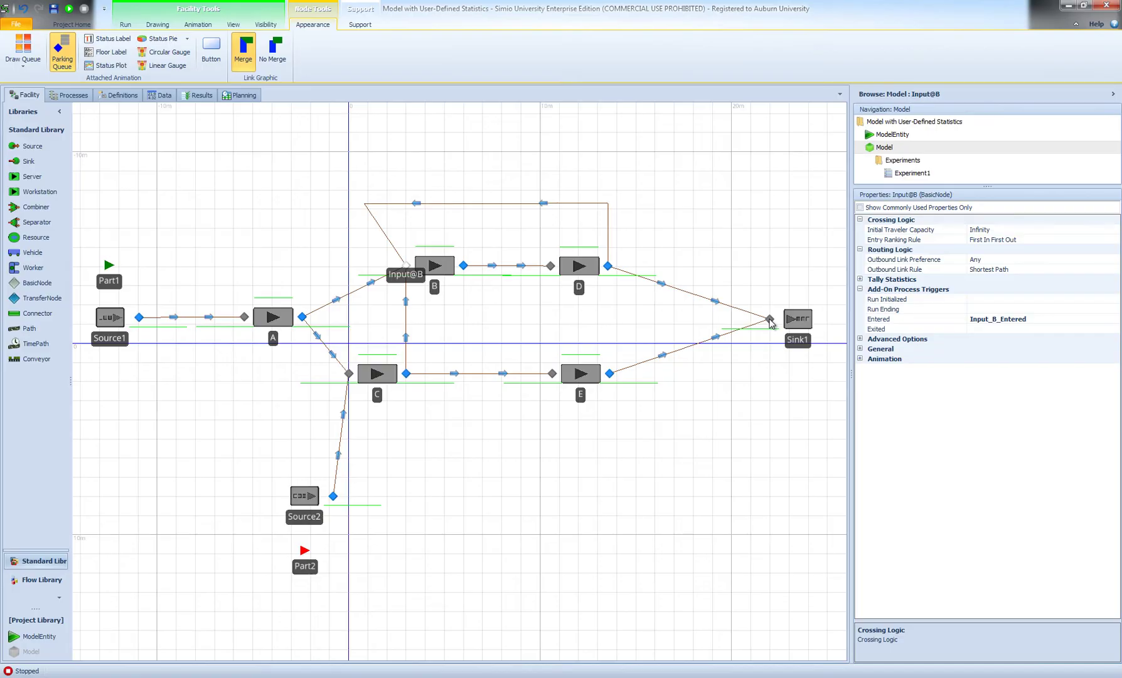
left_click(693, 295)
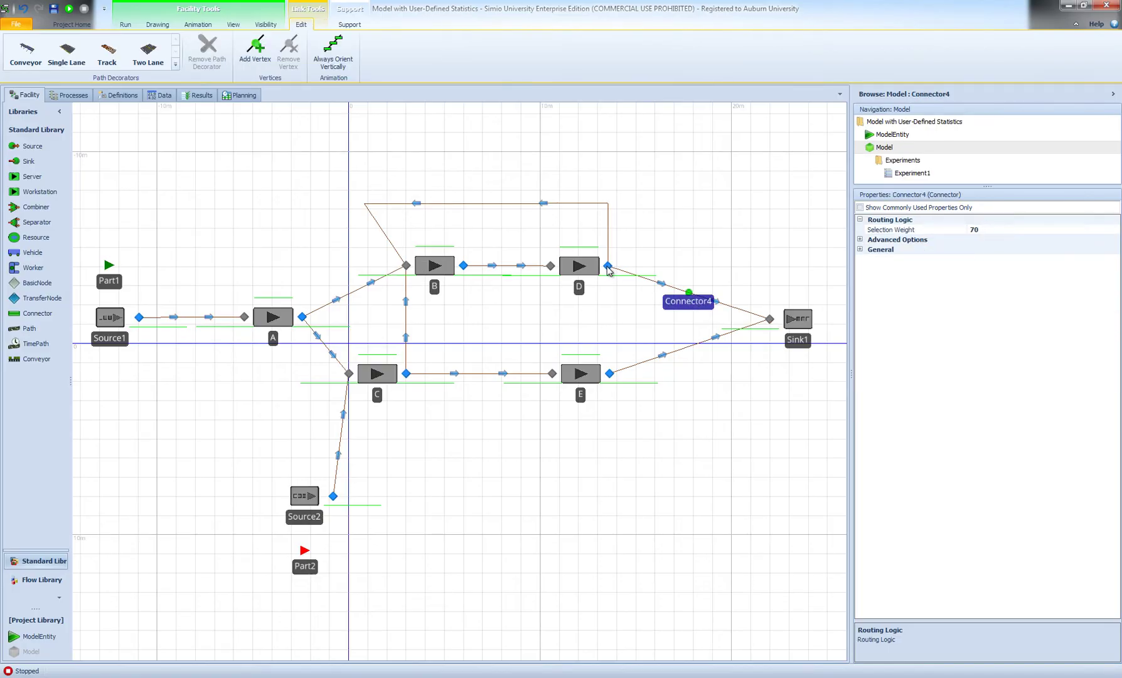
left_click(771, 319)
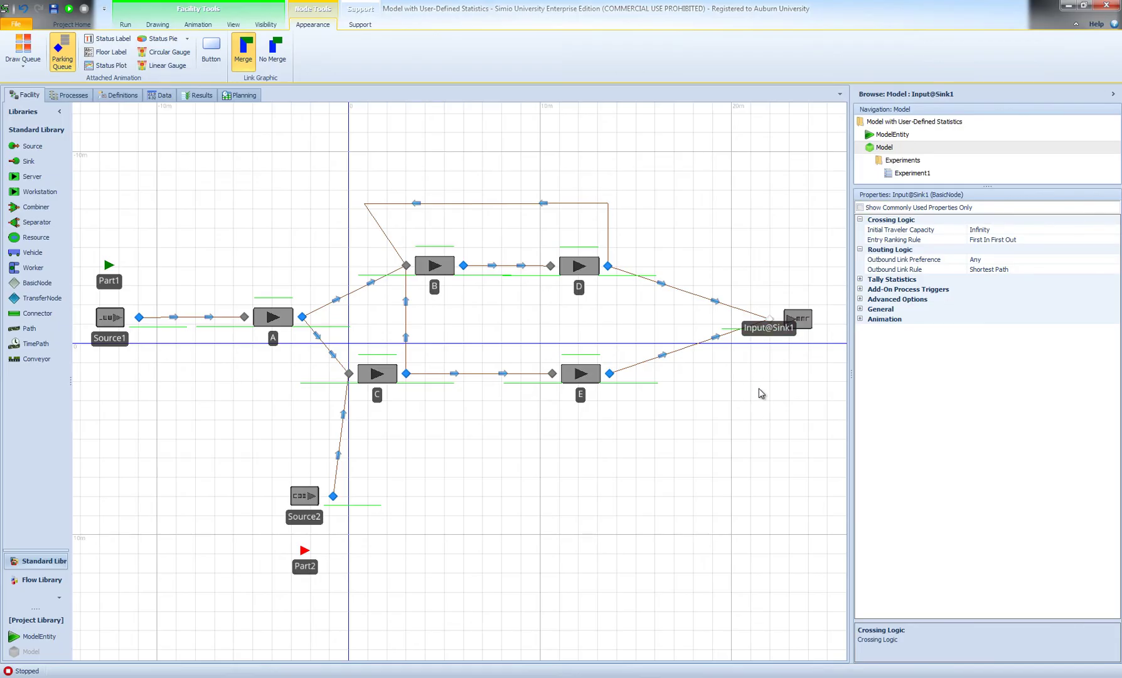
left_click(860, 290)
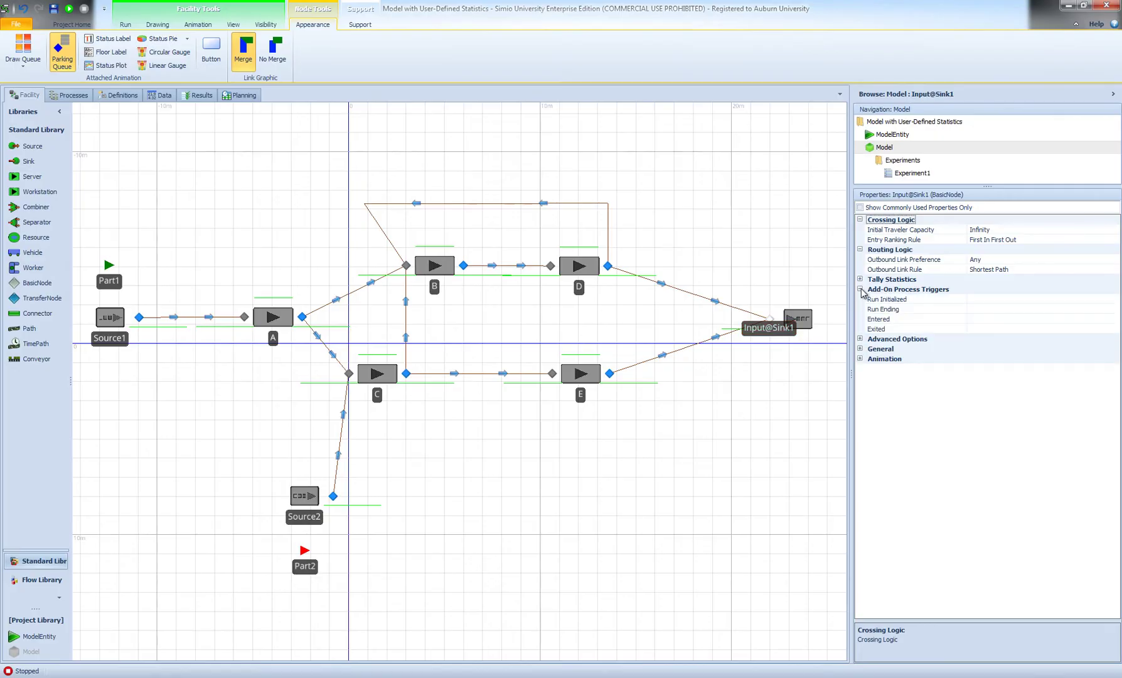
double_click(896, 320)
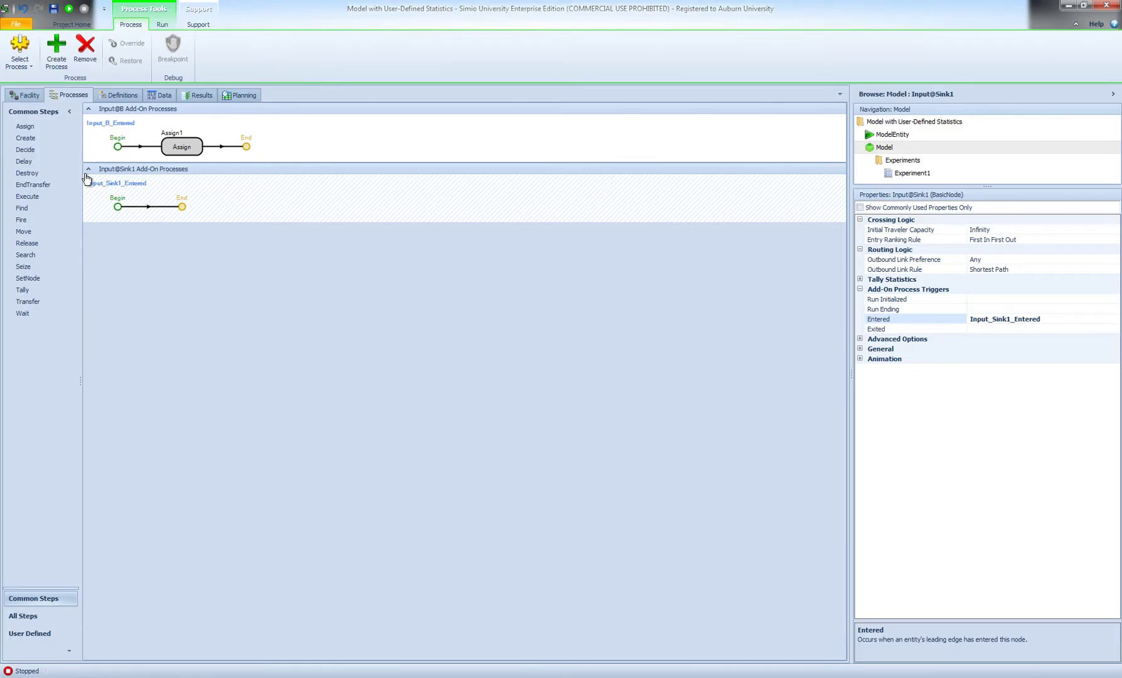
left_click_drag(25, 128, 197, 212)
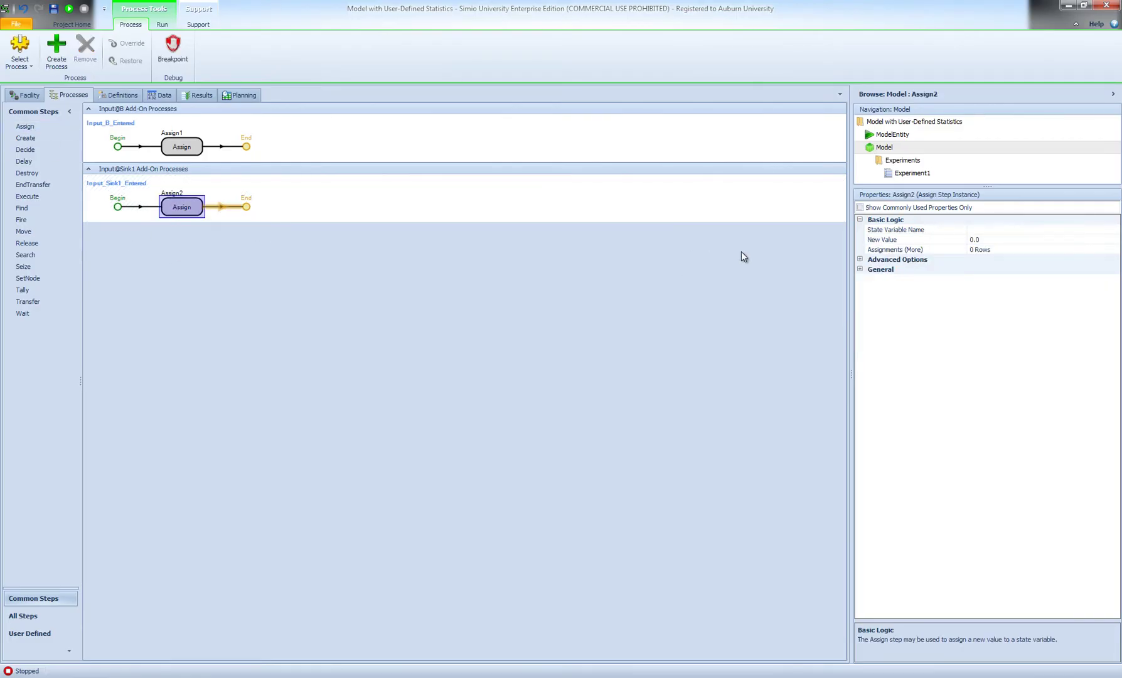
left_click(998, 230)
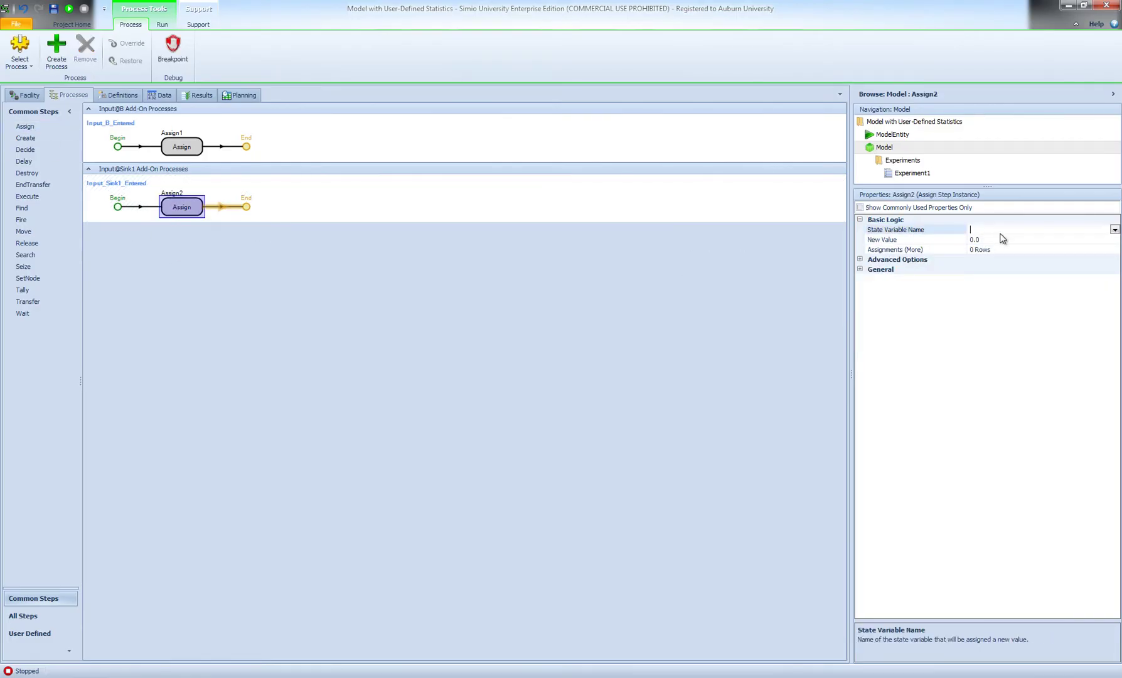
left_click(1115, 231)
left_click(164, 214)
right_click(162, 213)
left_click(216, 287)
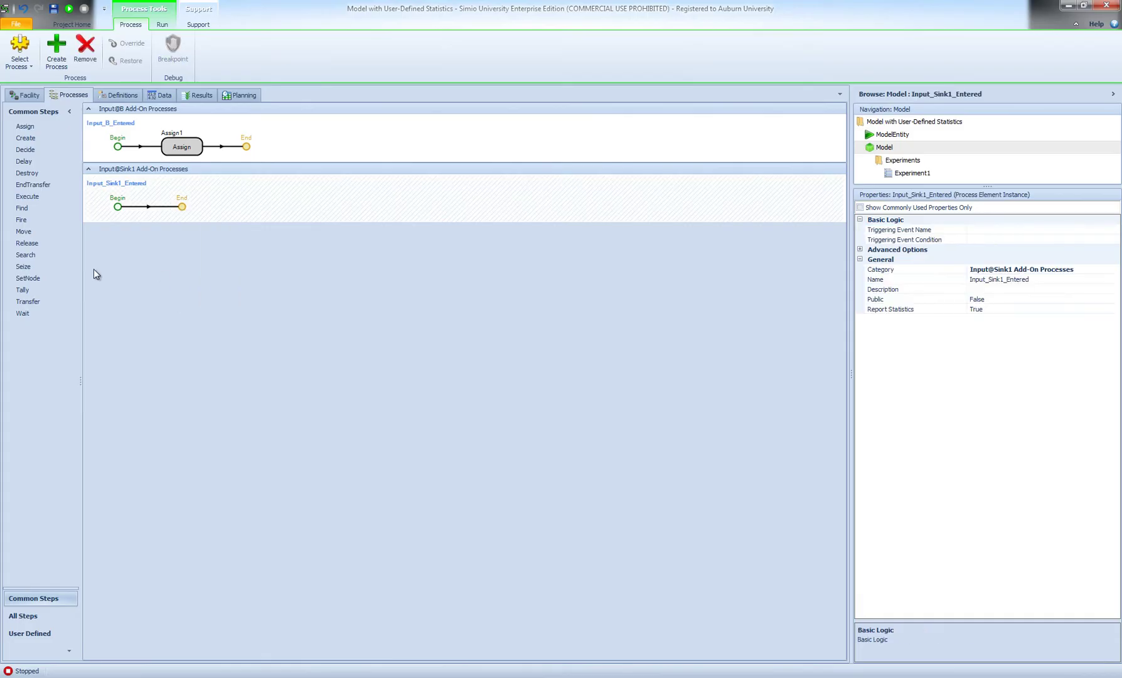
Add a Tally step to the Input_Sink1_Entered process and create a tally statistic element named TimeBetweenBD.
left_click_drag(24, 290, 196, 212)
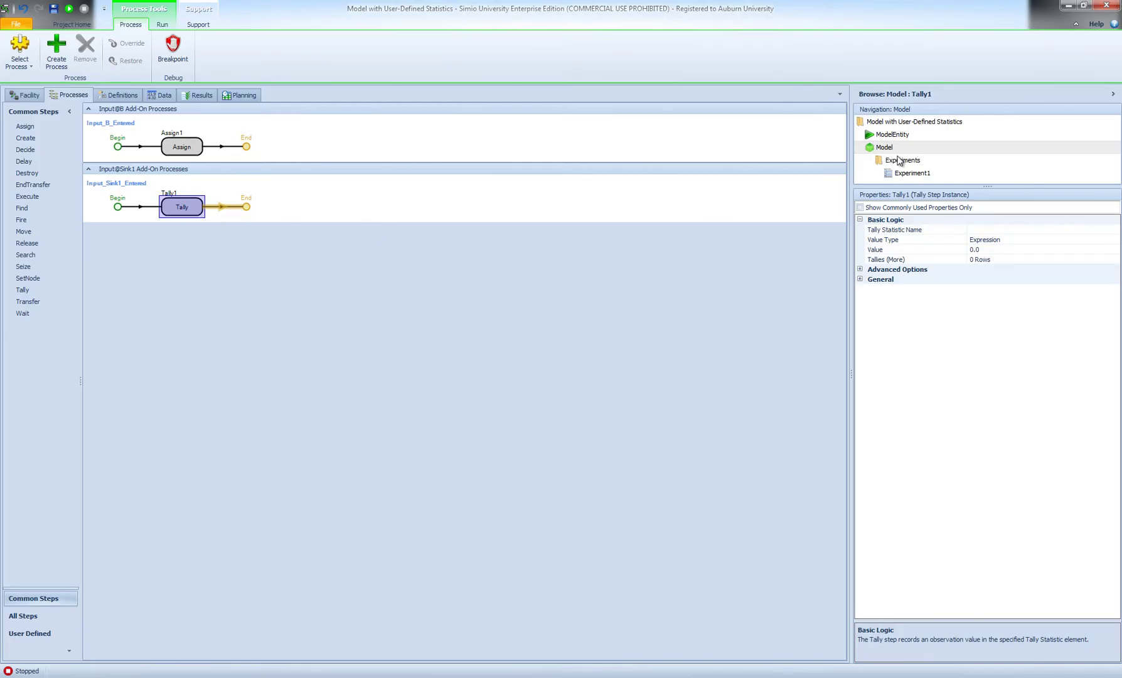
left_click(117, 95)
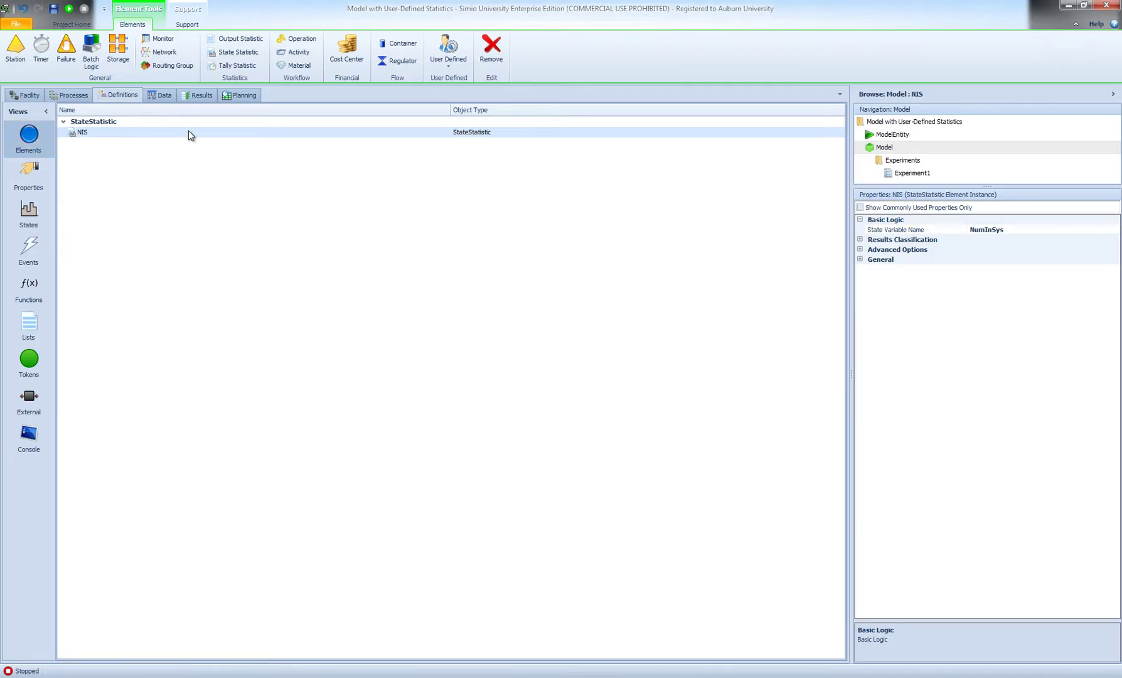
left_click(234, 66)
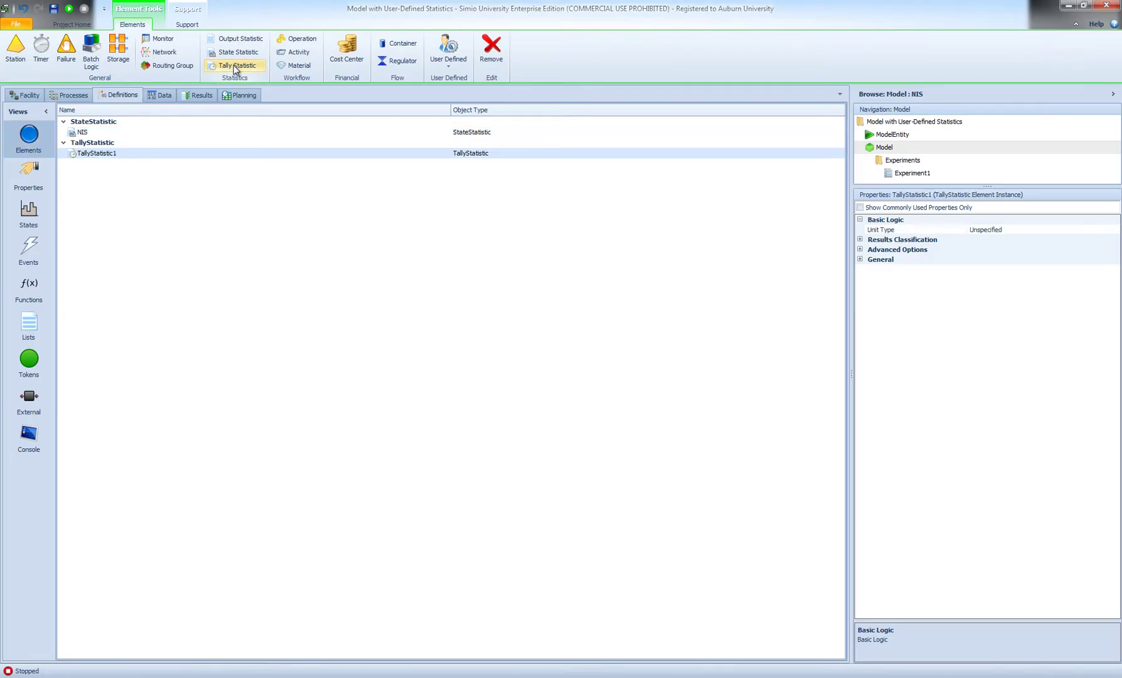
left_click(132, 156)
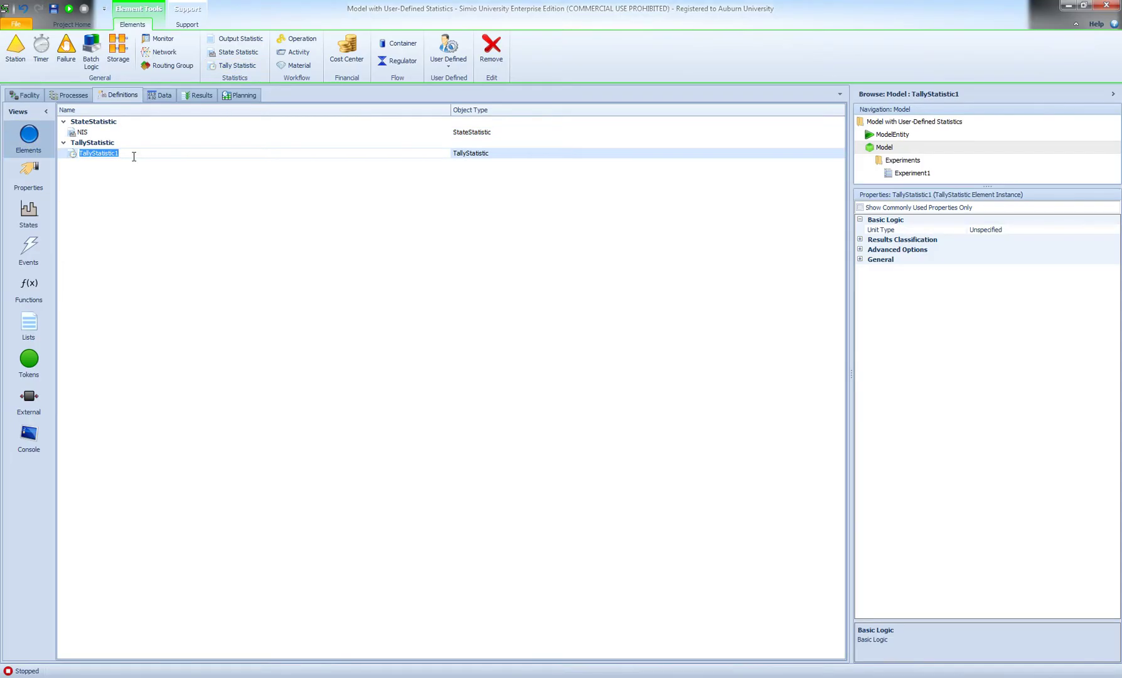
type("TimeBetweenBD")
key("Return")
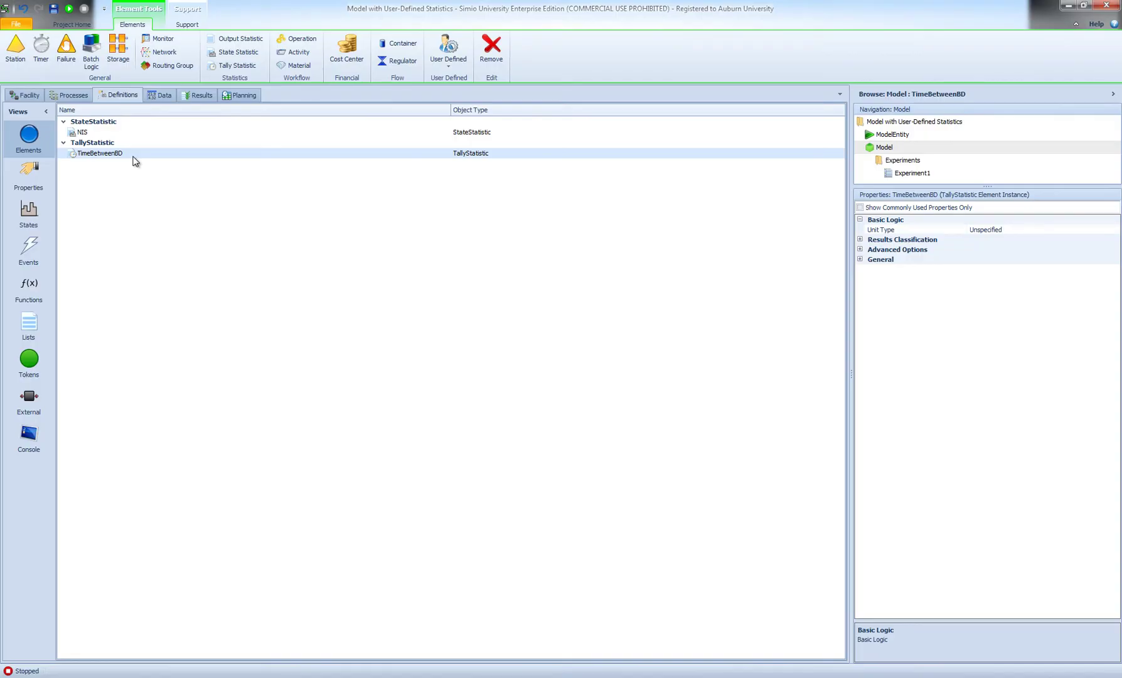
Set the unit type of the TimeBetweenBD tally statistic to Time.
left_click(1108, 231)
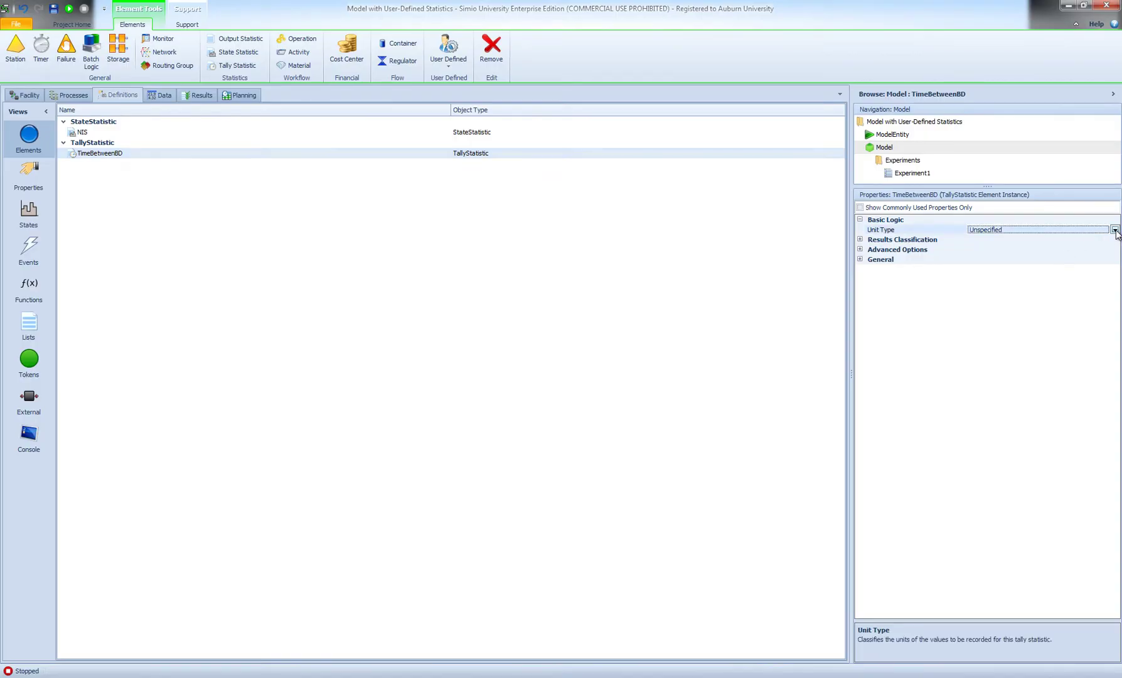
left_click(1115, 229)
left_click(988, 254)
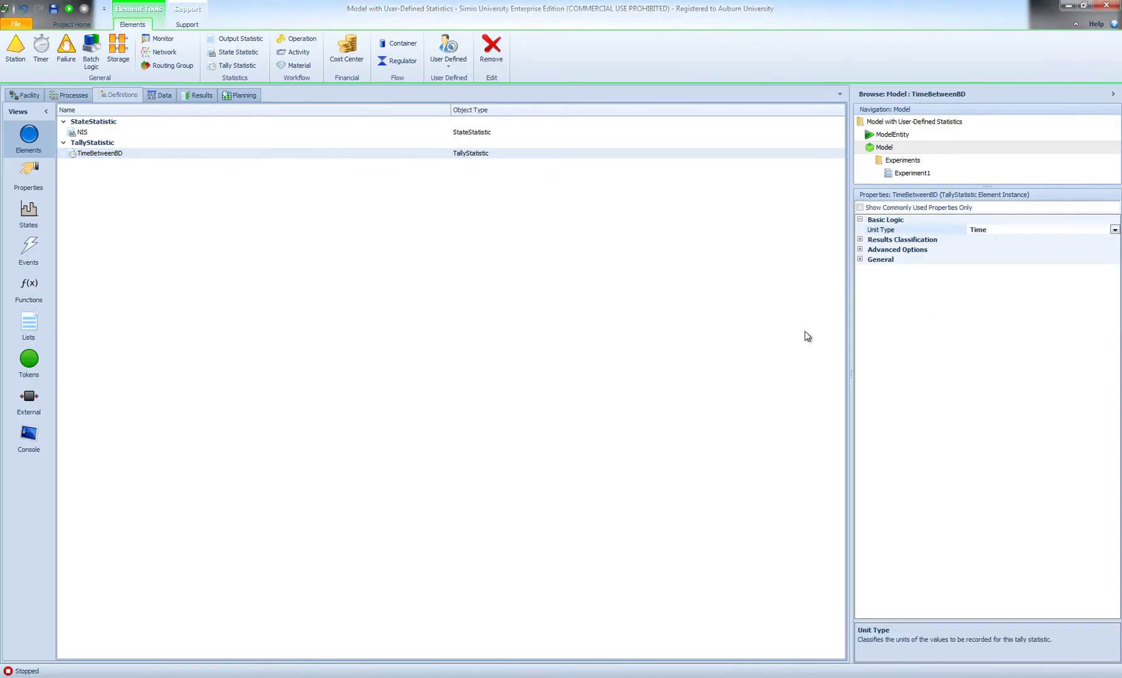
left_click(656, 331)
Assign TimeBetweenBD as the tally statistic of the Tally step in the Input_Sink1_Entered process.
left_click(69, 96)
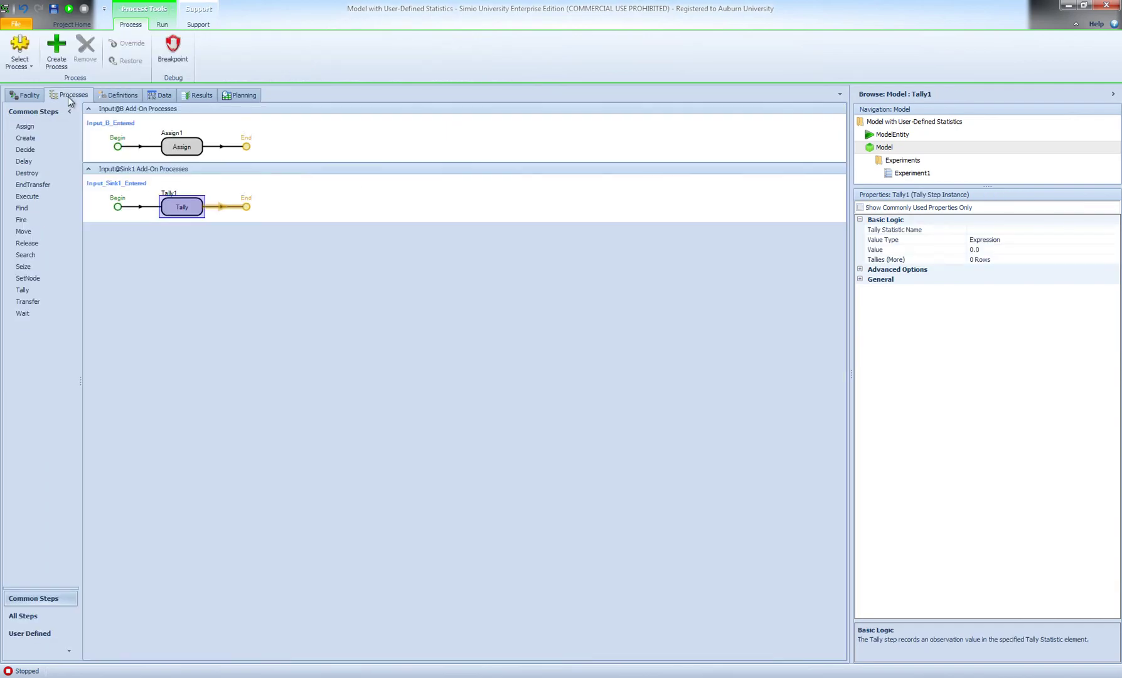
left_click(984, 230)
left_click(1116, 231)
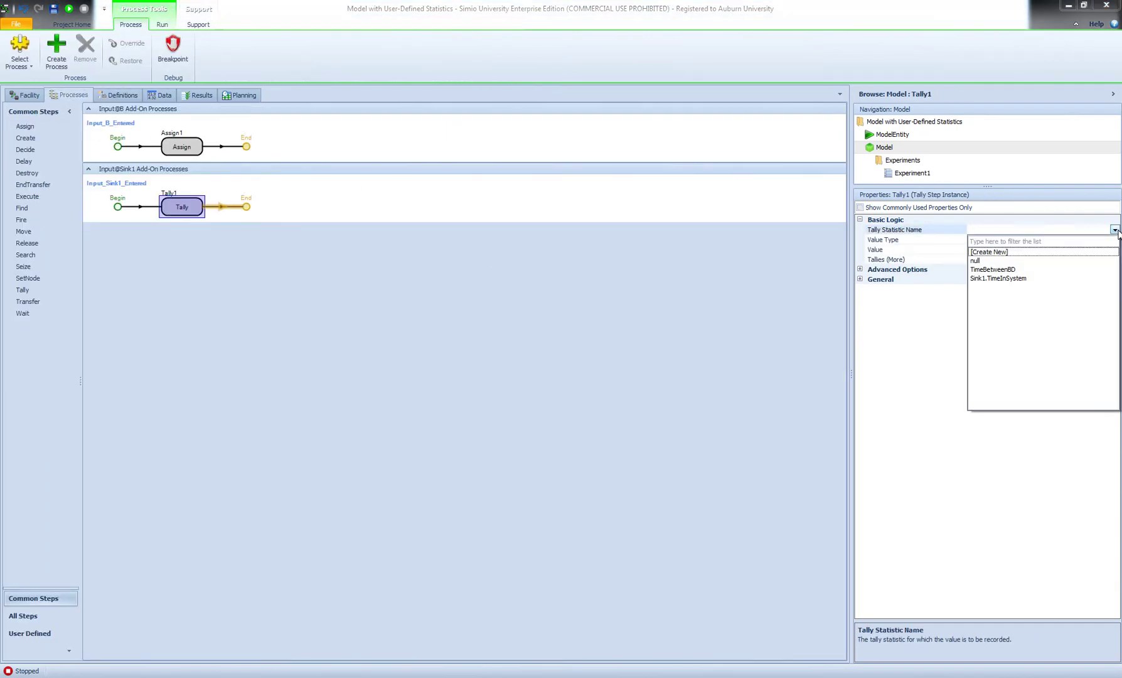
left_click(998, 270)
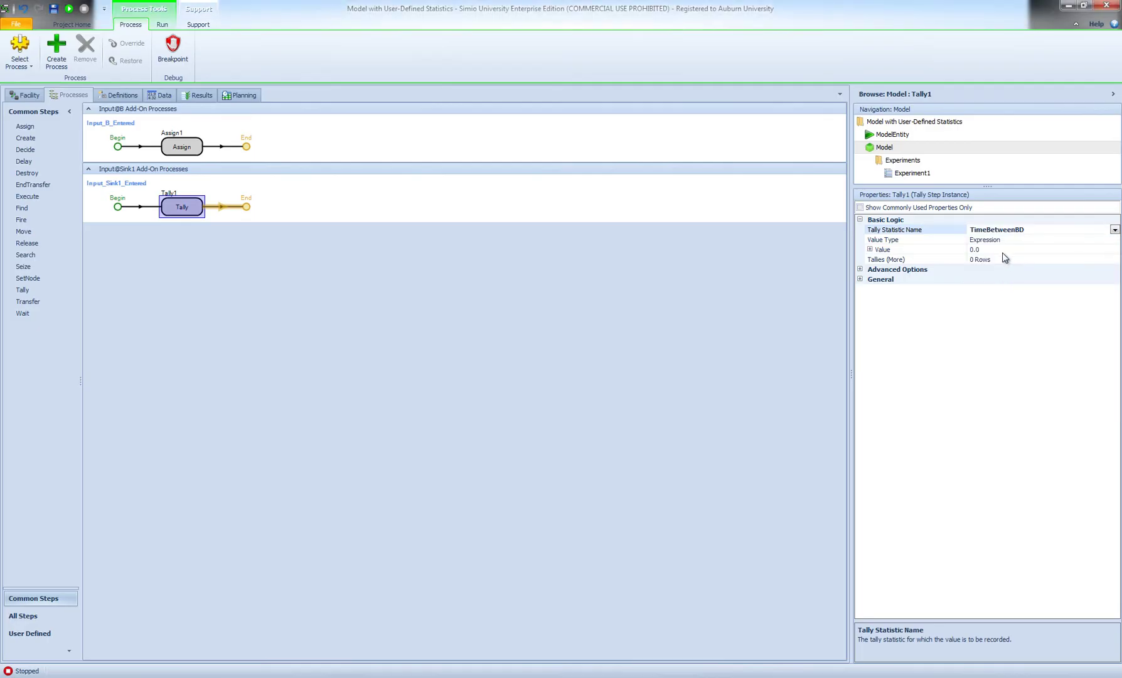
Try to enter TimeNow - ModelEntity.ArrivalAtB as the value recorded by the Tally step.
left_click(994, 250)
left_click(990, 249)
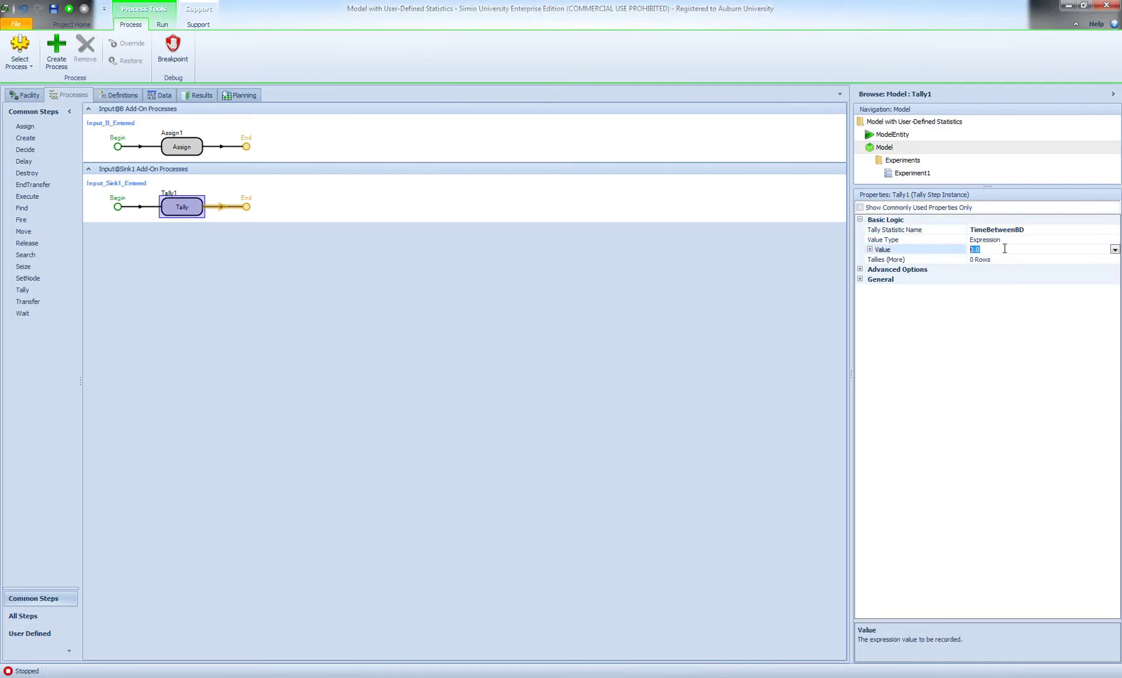
type("TimeNow - ModelEntity.ArrivalAt")
type("B")
key("Return")
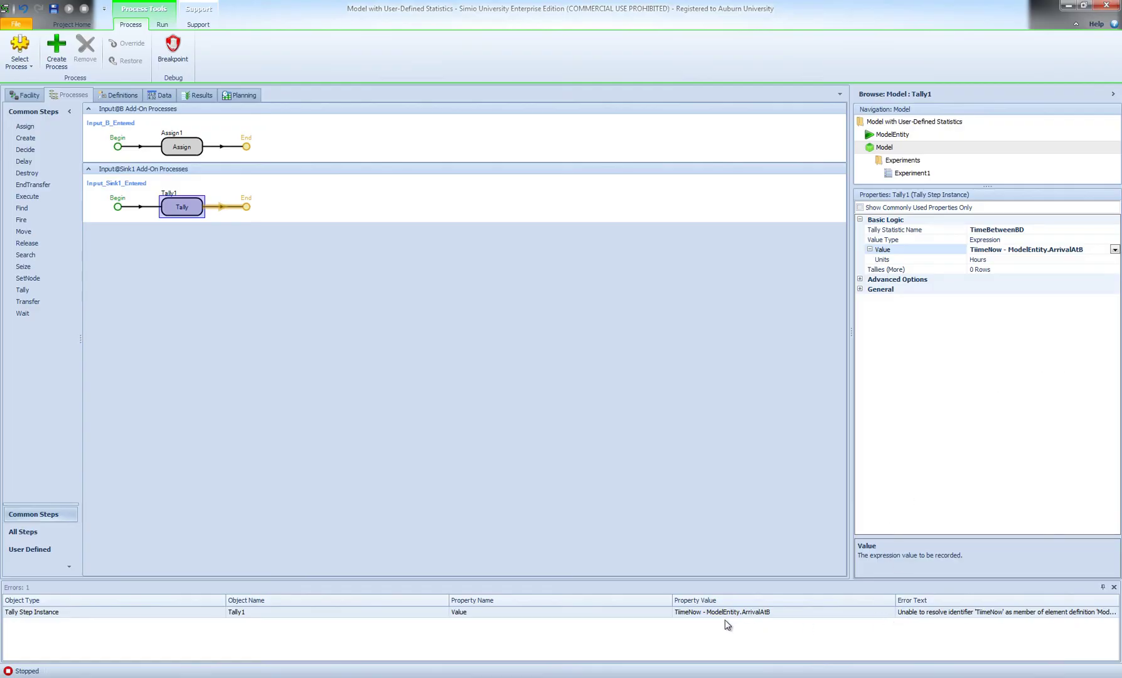
Replace the Tally step's value expression with TimeNow - ModelEntity.ArrivalAtB.
left_click(1017, 250)
key("ctrl+a")
key("BackSpace")
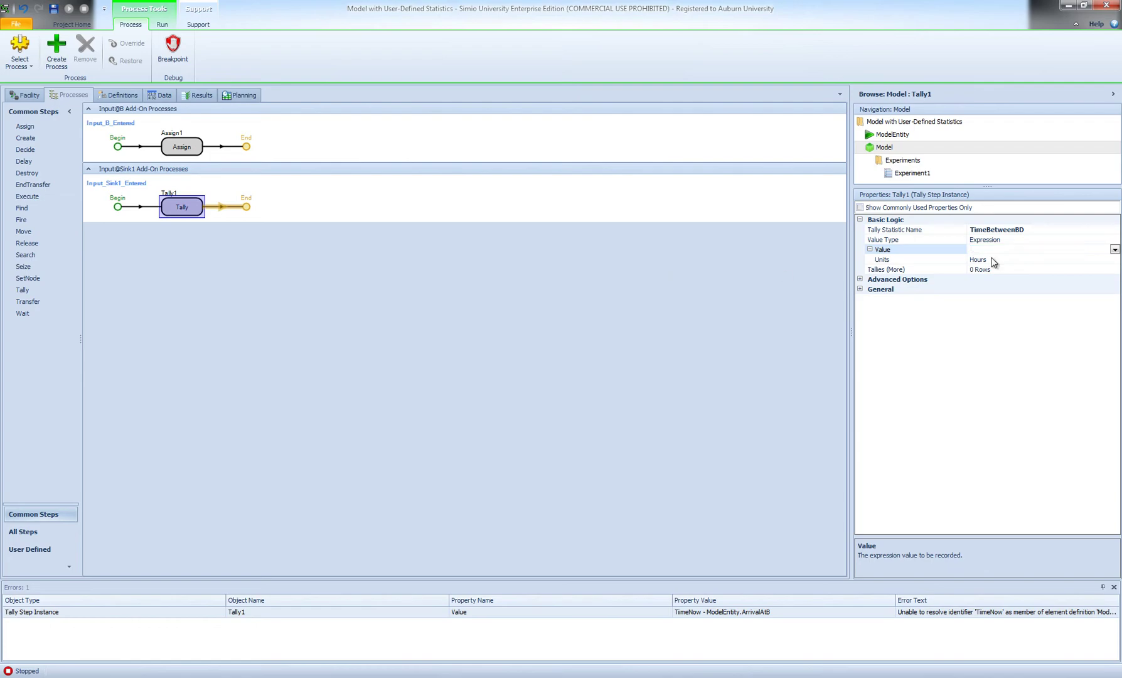
left_click(1116, 250)
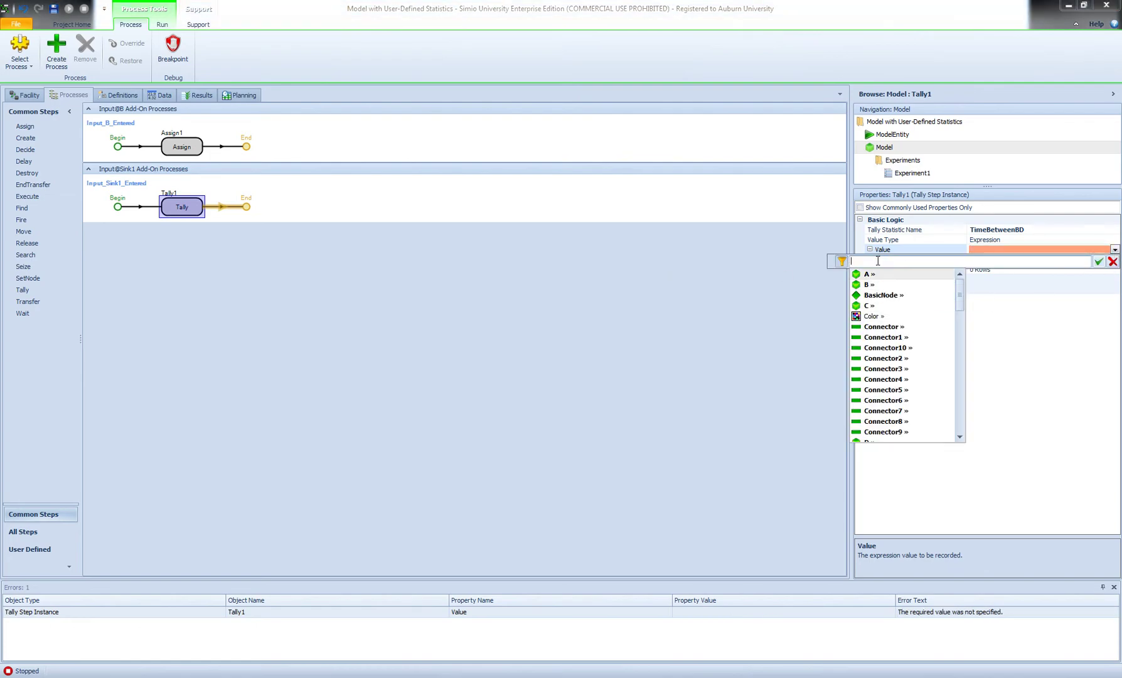
type("Tie")
type("e")
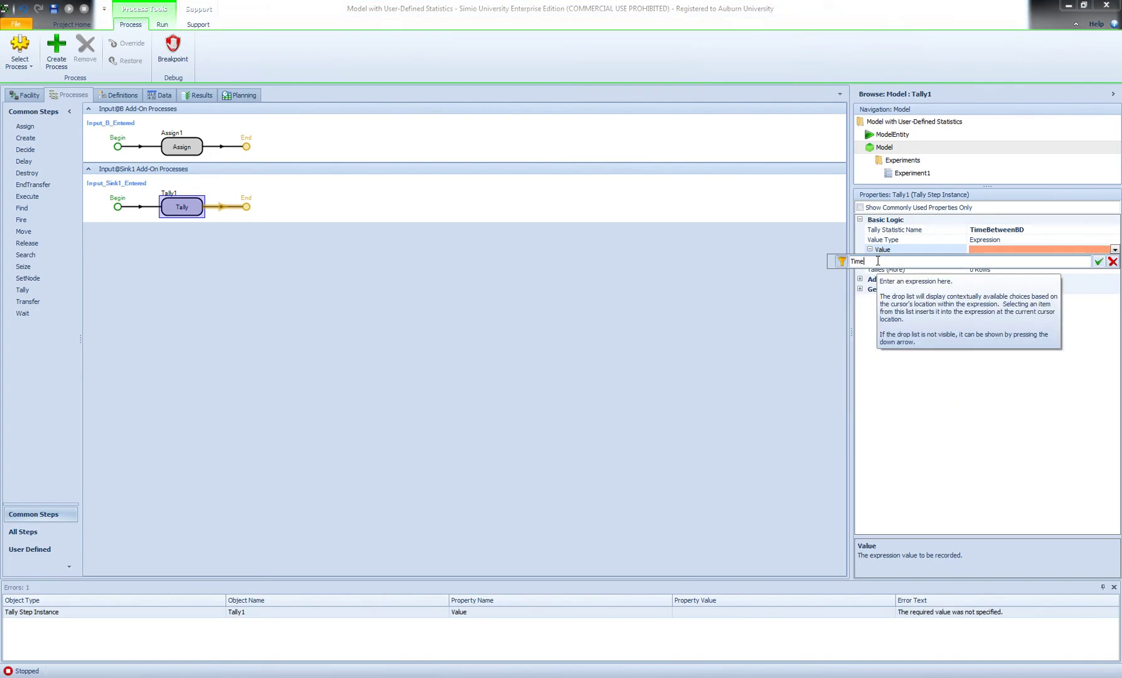
type("Now -")
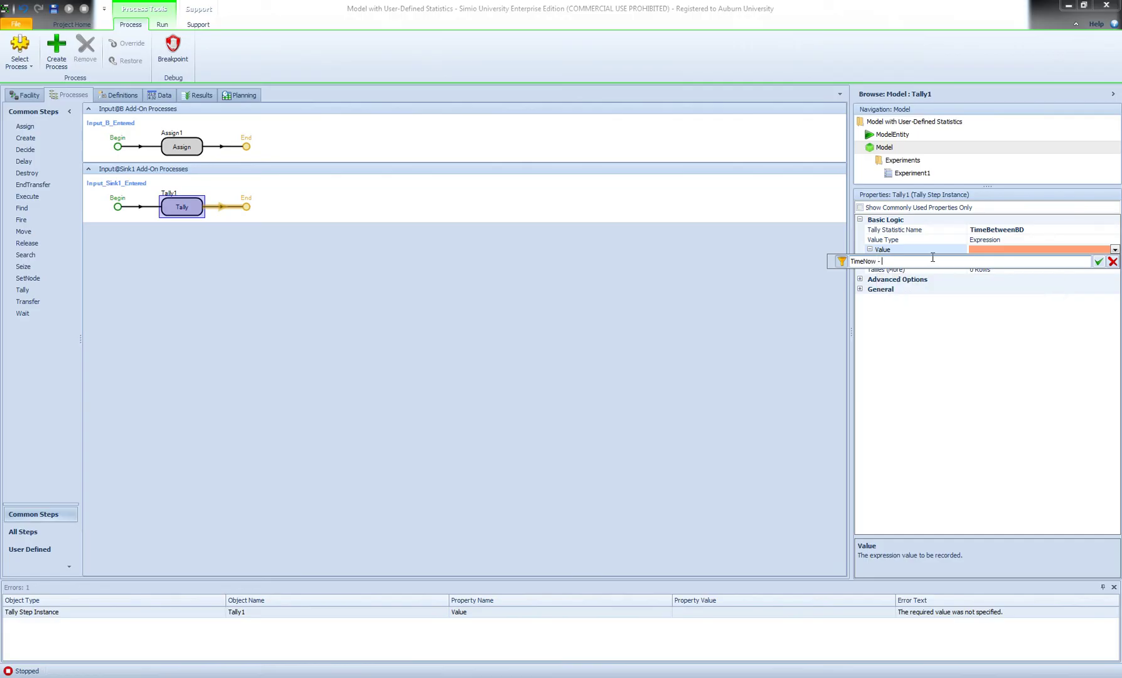
type("Model")
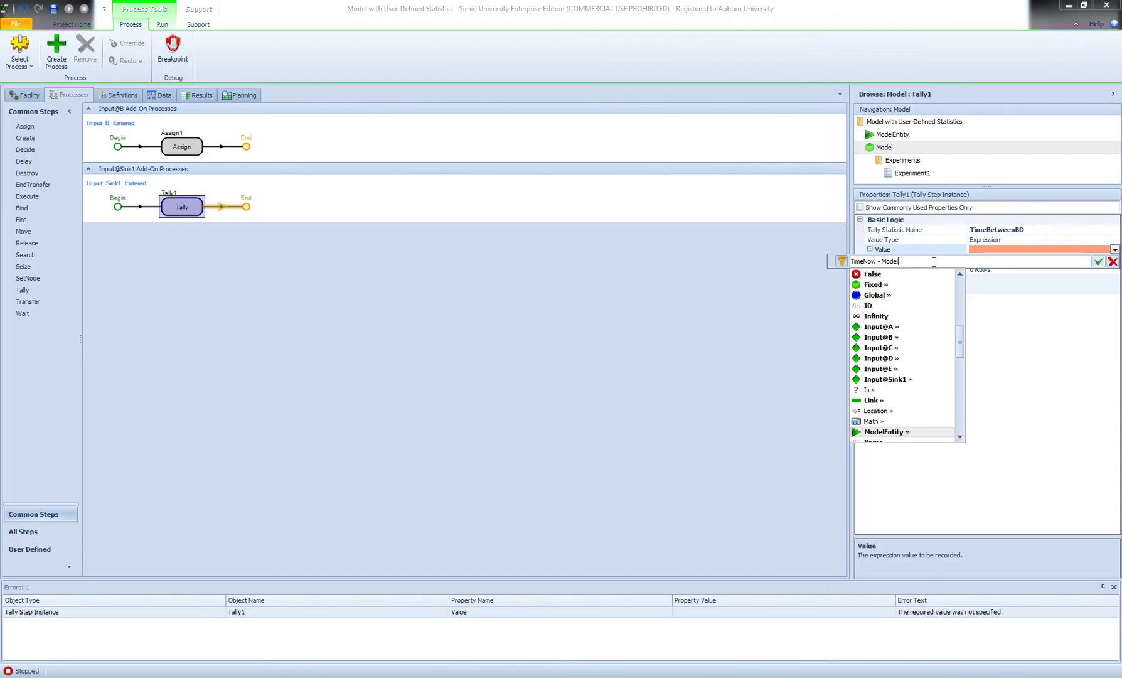
type("Entity.")
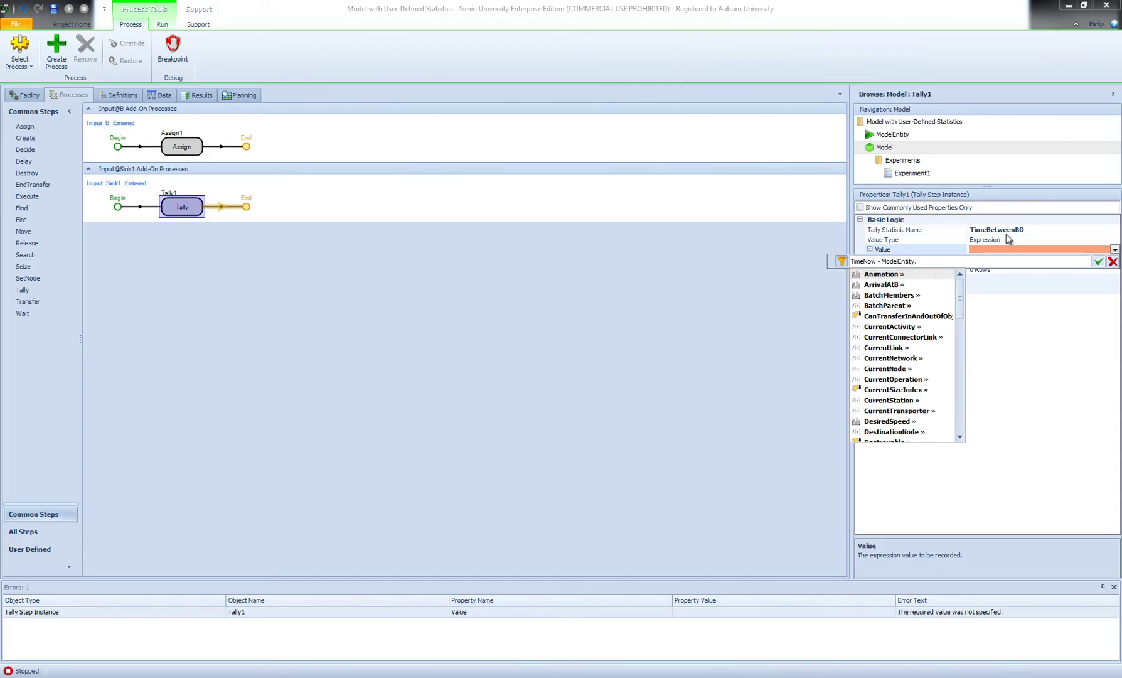
double_click(884, 284)
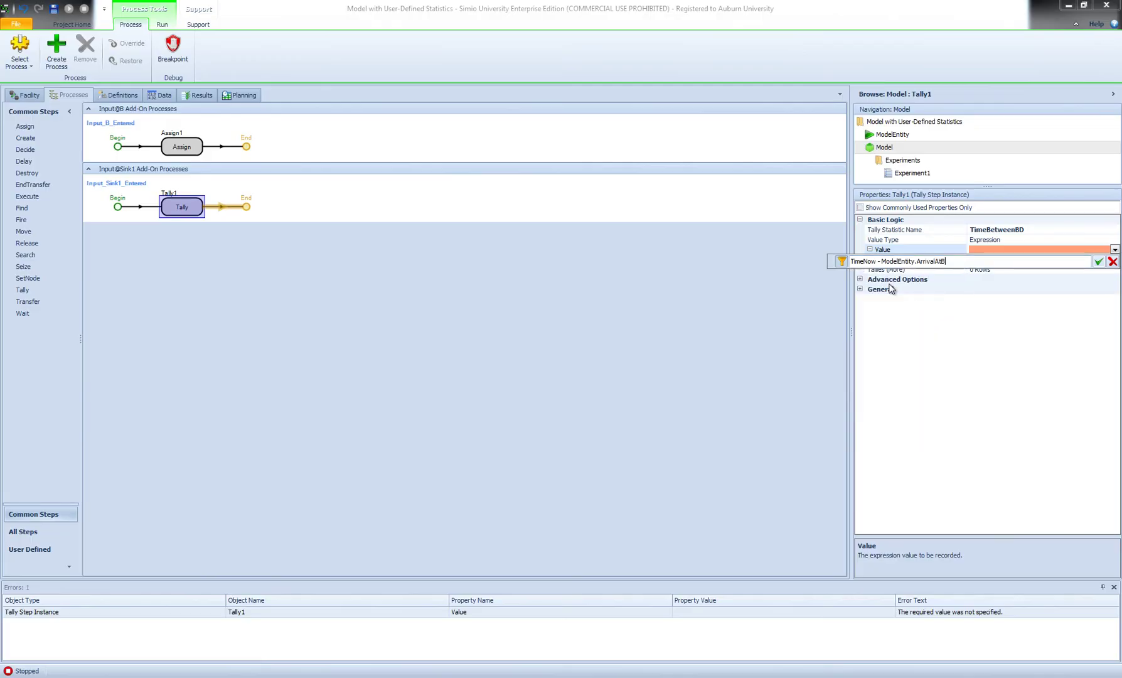
left_click(1098, 261)
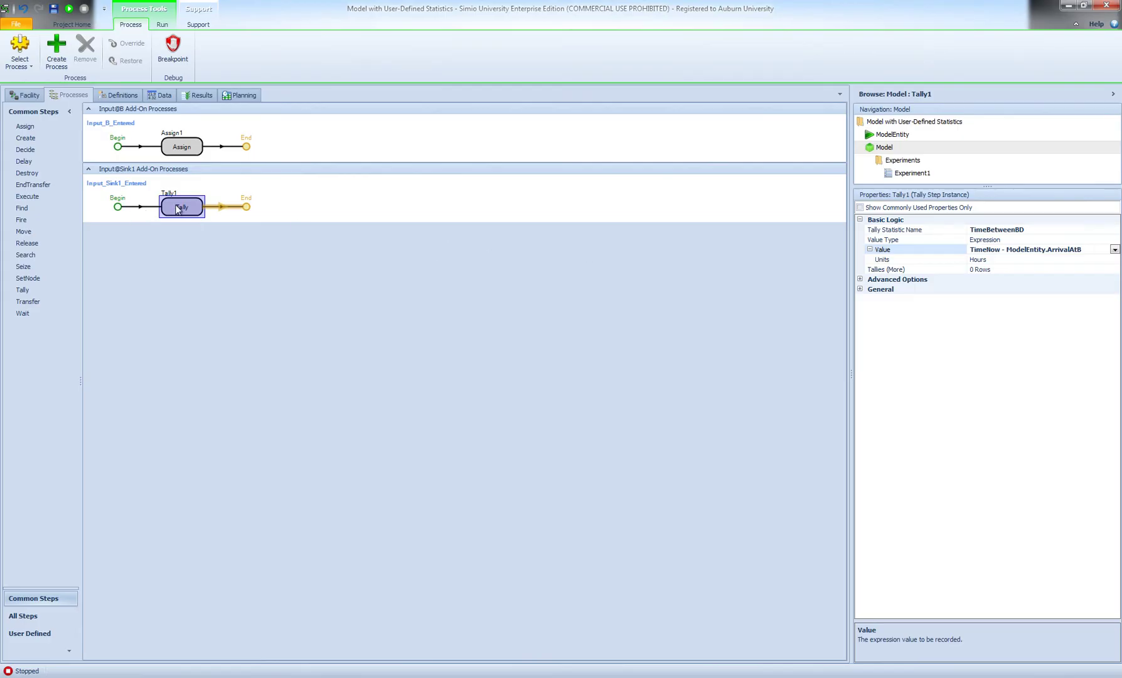
Check the units setting of the Tally step's value.
mouse_move(186, 211)
left_click(891, 259)
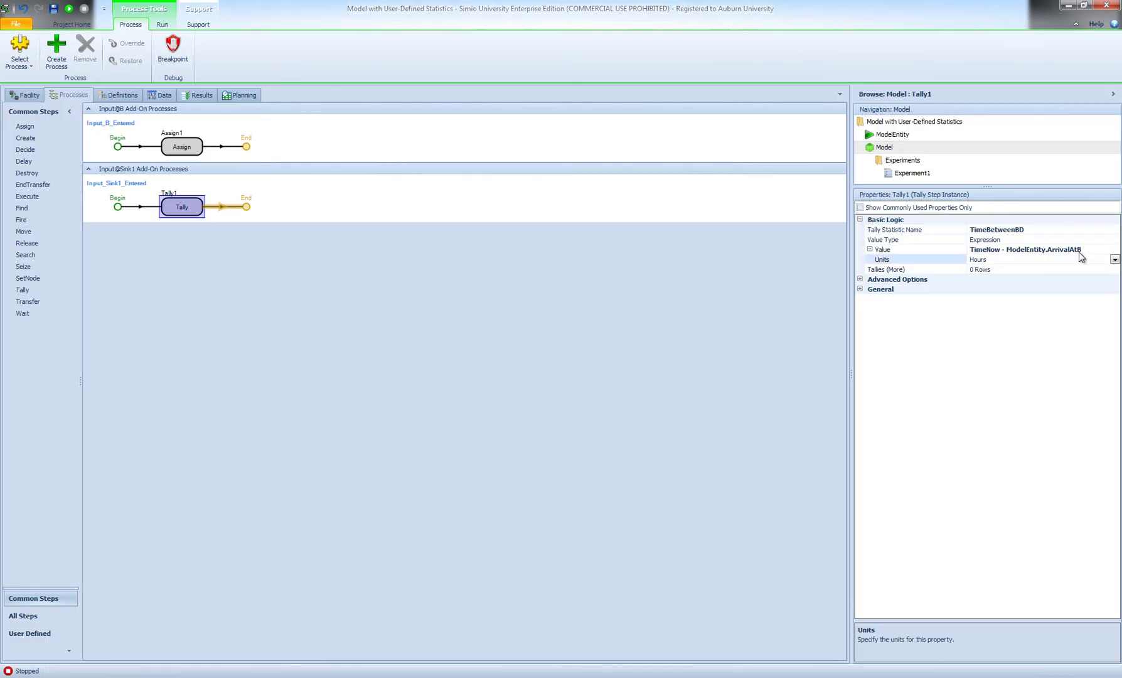
left_click(1115, 260)
left_click(590, 316)
Fast-forward the facility model through its 50-hour simulation run.
left_click(25, 96)
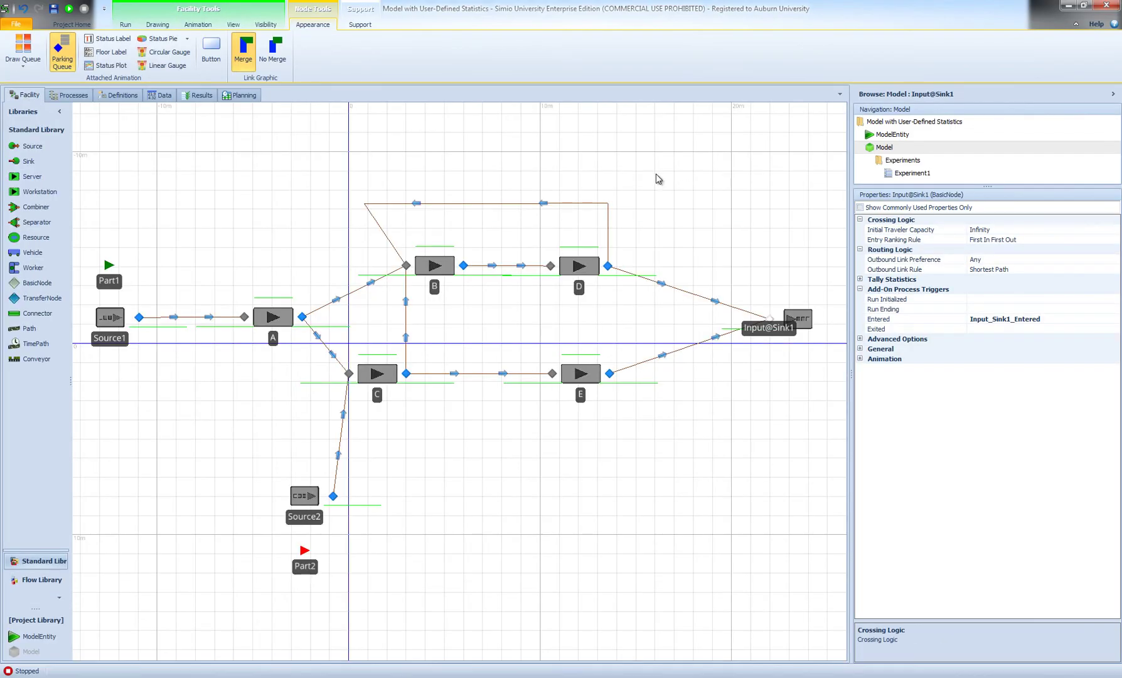
left_click(697, 174)
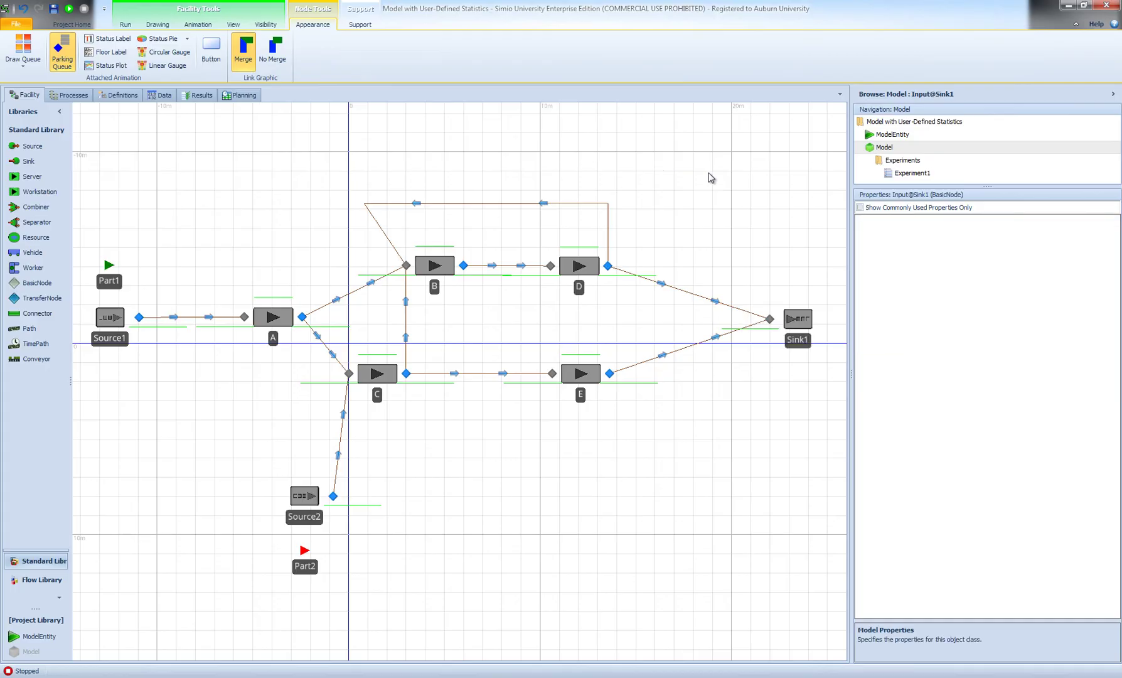
left_click(126, 24)
left_click(84, 52)
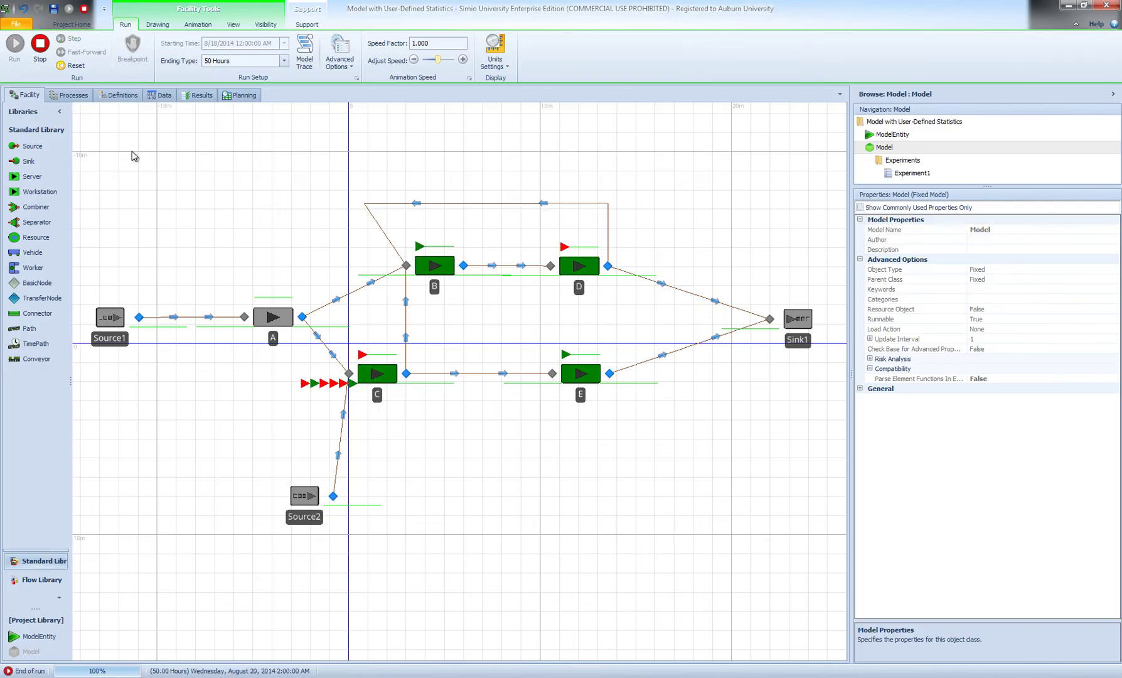
Examine the TimeBetweenBD tally values in the run results, and stop the simulation run.
left_click(201, 95)
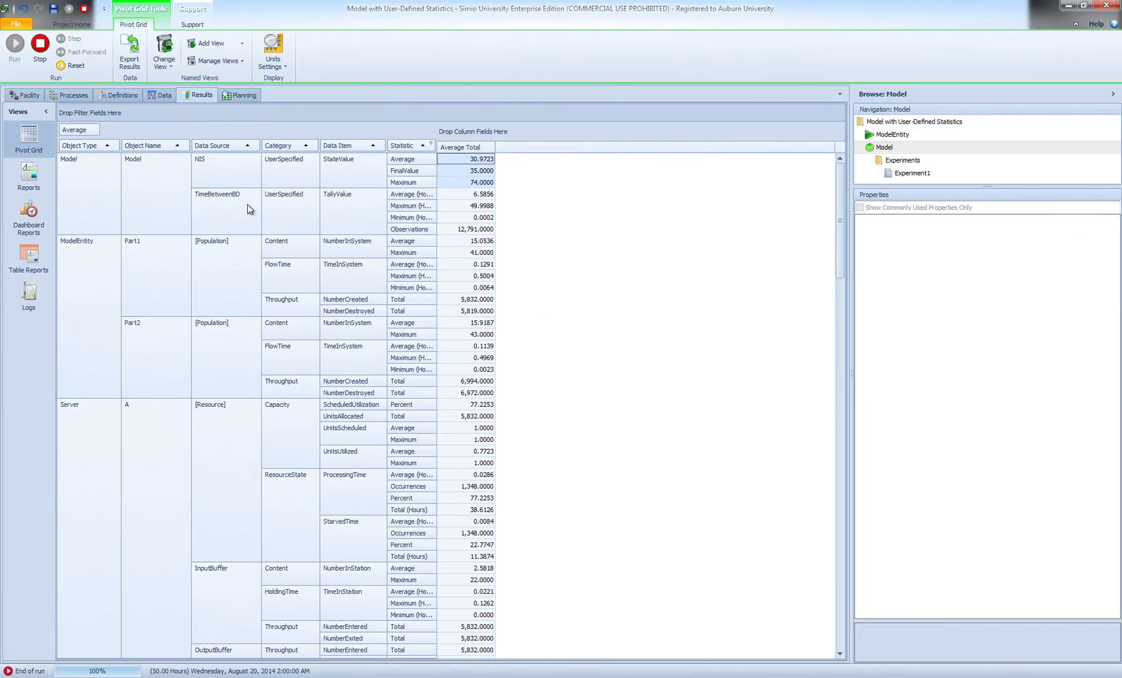
left_click(221, 212)
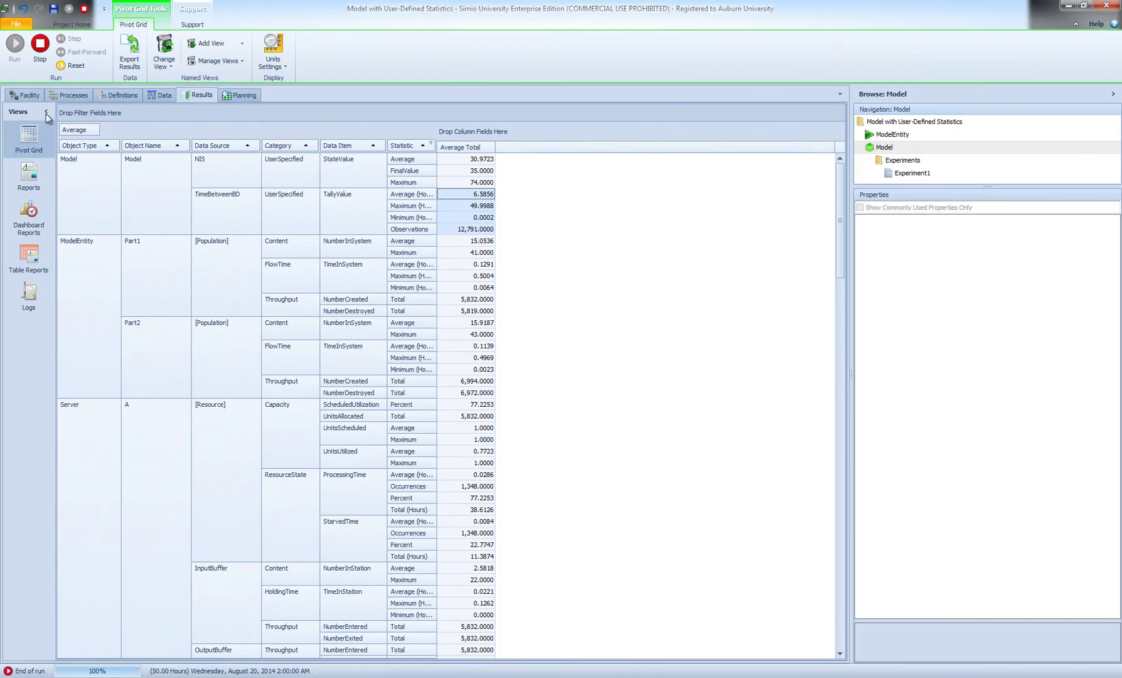
left_click(38, 47)
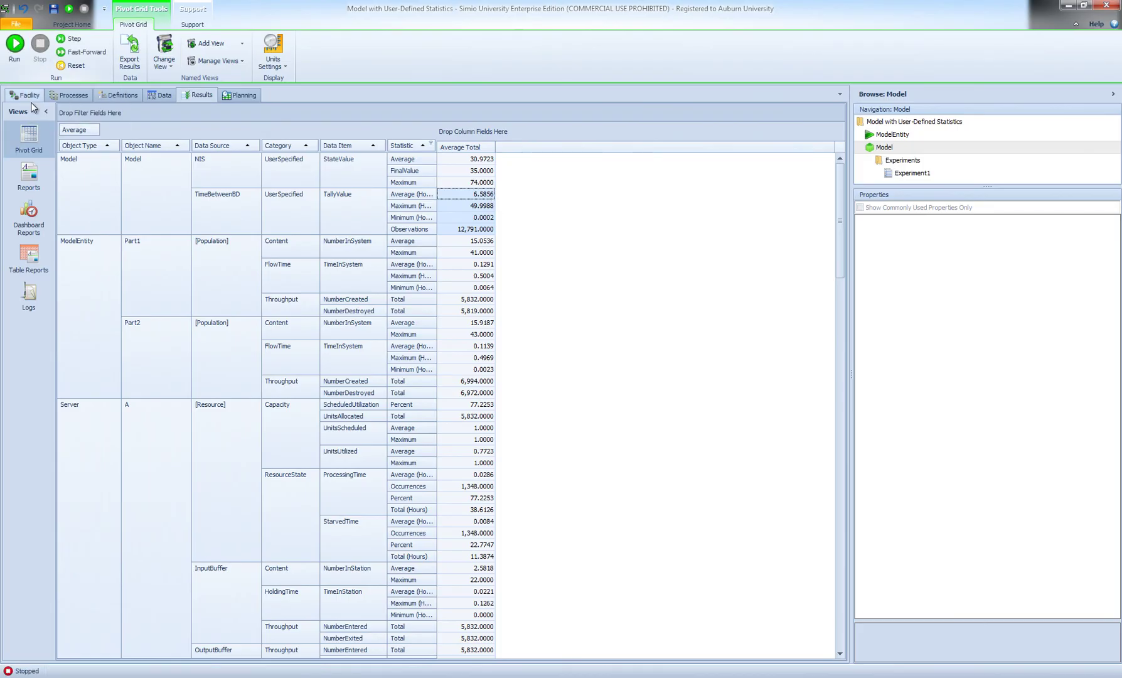
Insert a Decide step before the Tally step in the Input_Sink1_Entered process.
left_click(33, 96)
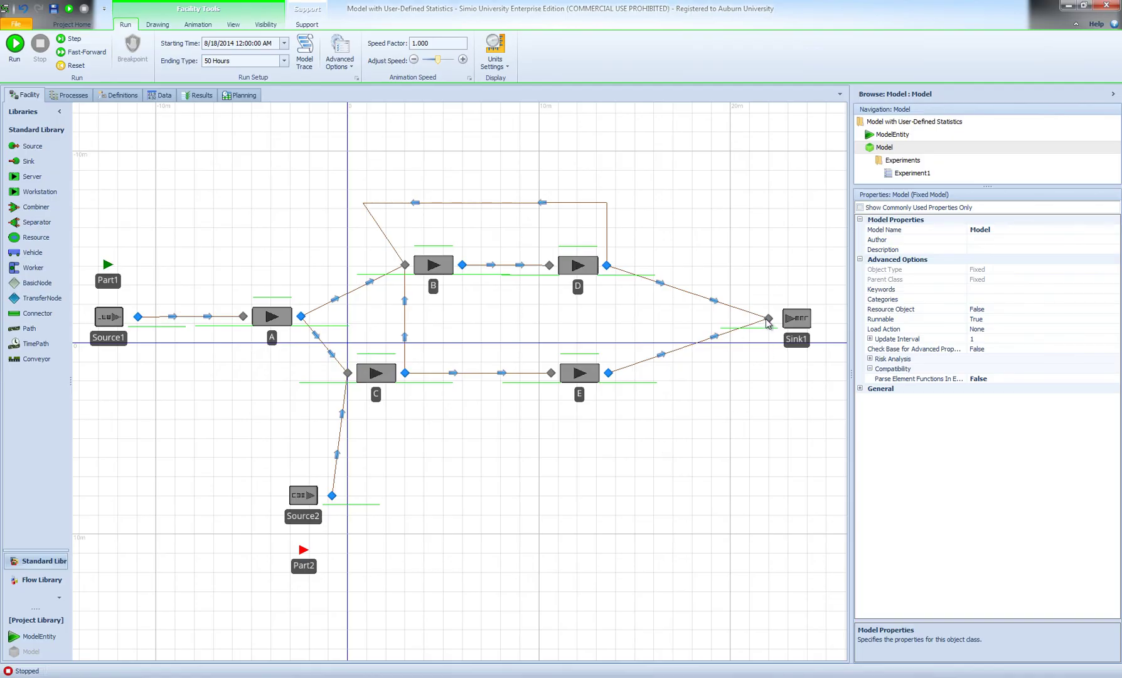
left_click(72, 96)
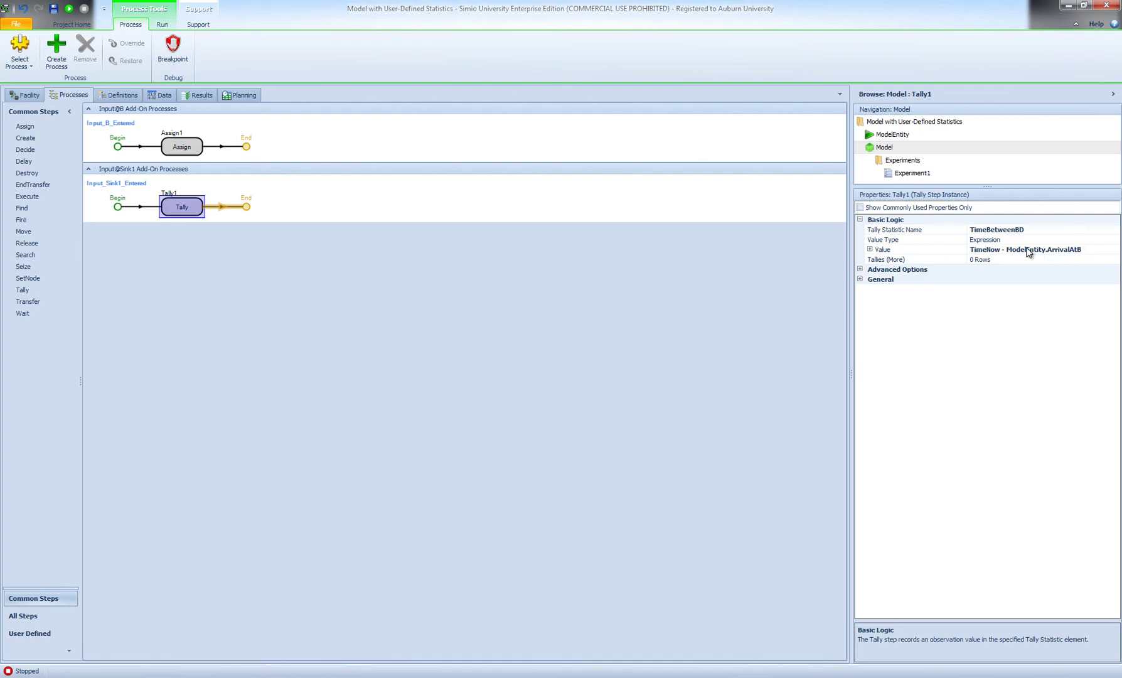
left_click(25, 95)
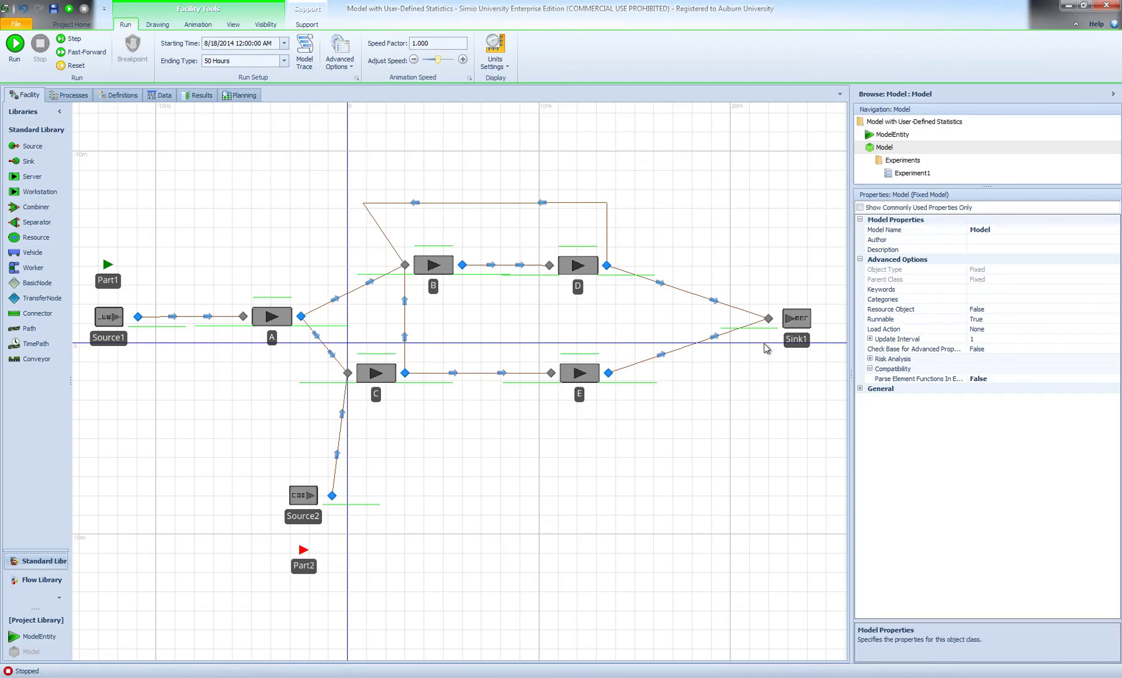
left_click(69, 95)
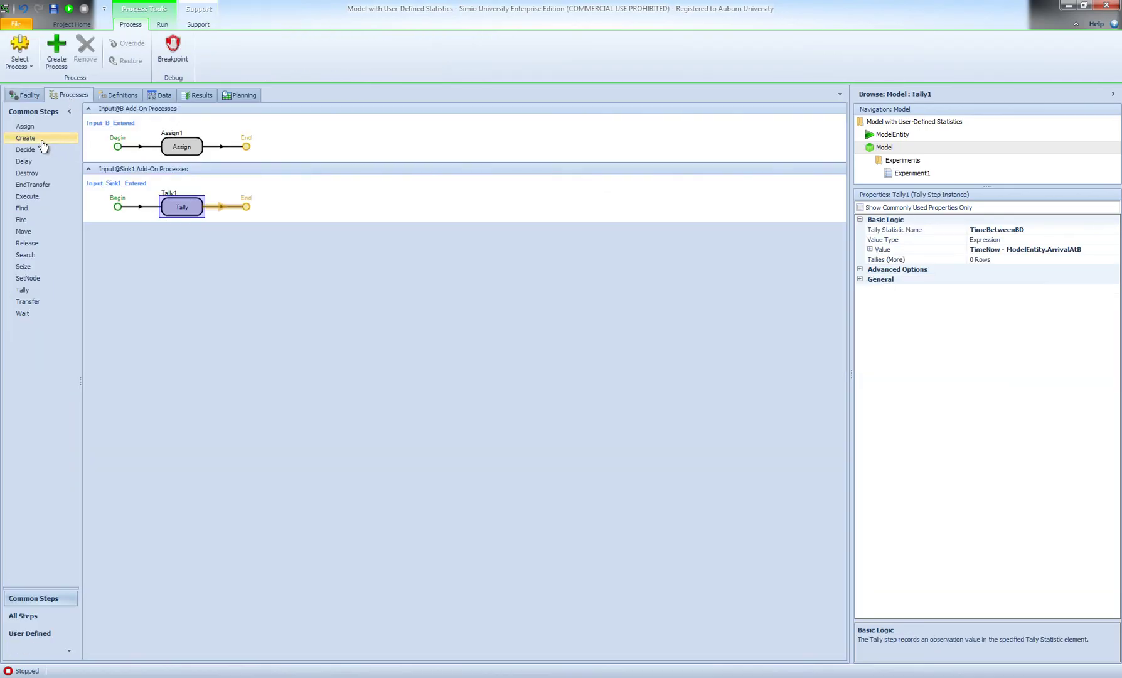
left_click_drag(43, 146, 180, 208)
left_click(180, 210)
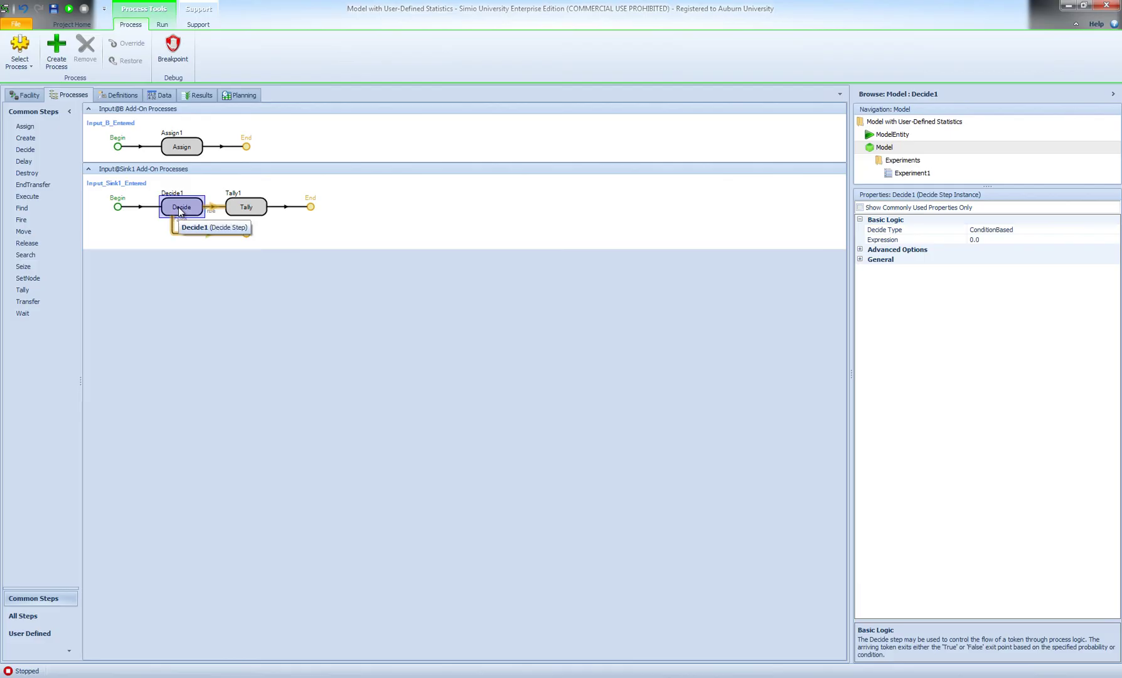
Set the Decide step's condition expression to ModelEntity.ArrivalAtB > 0 and review it alongside the Tally step's properties.
left_click(998, 240)
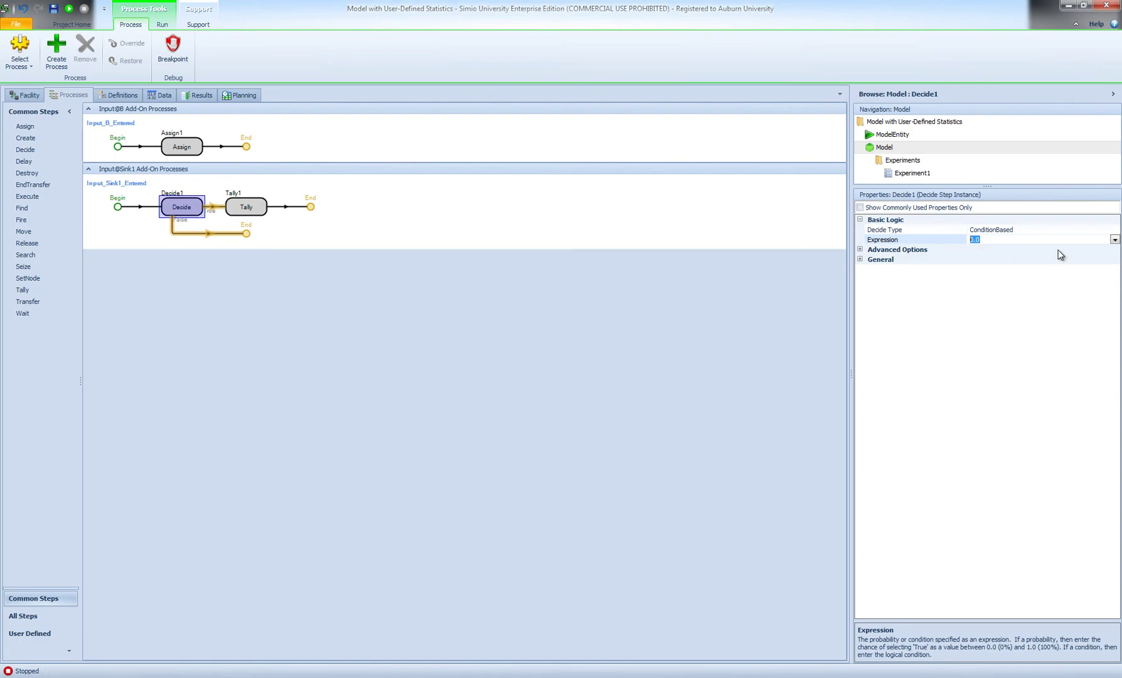
left_click(1115, 239)
type("Model")
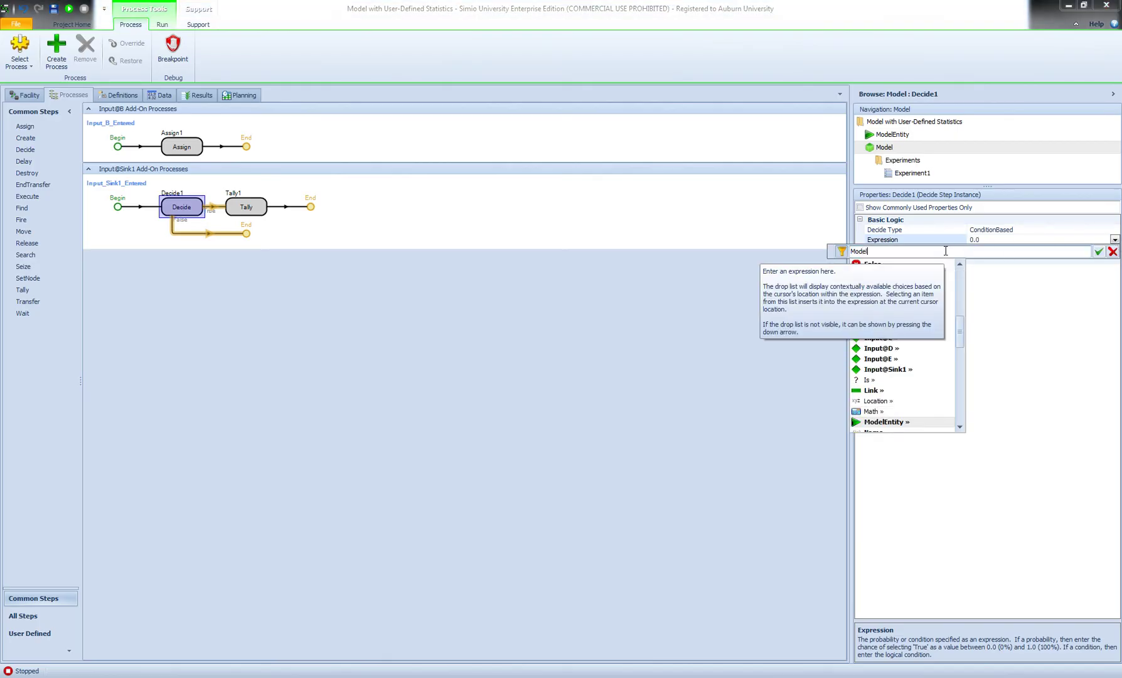
type("Entity.")
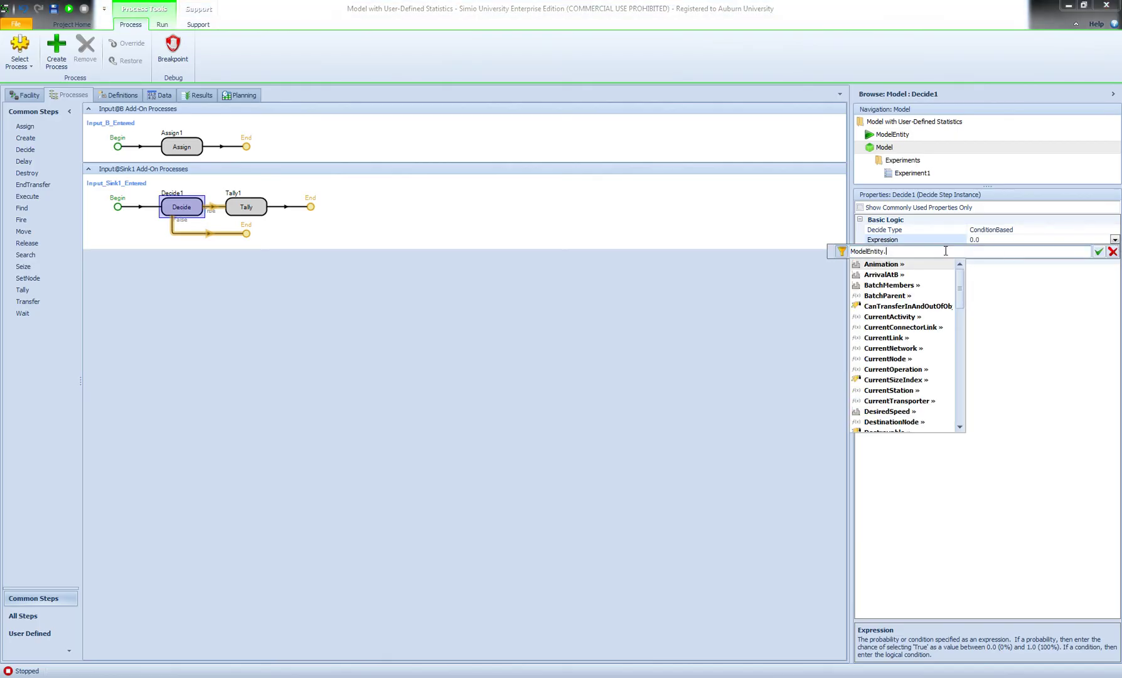
type("Ar")
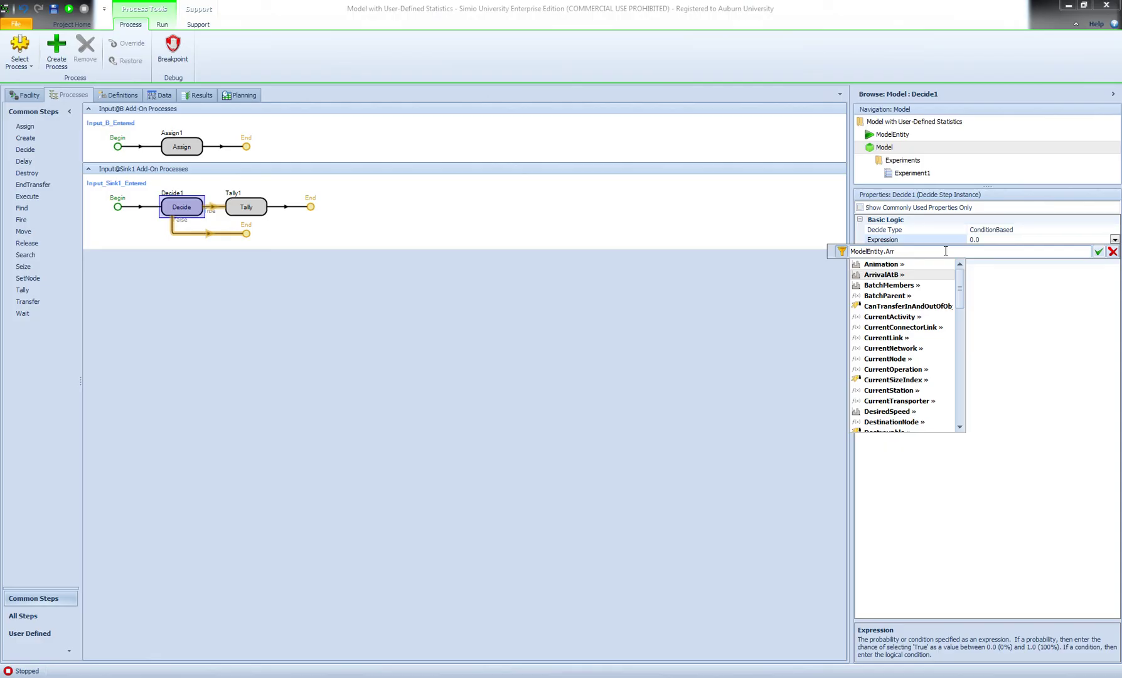
type("r")
key("Tab")
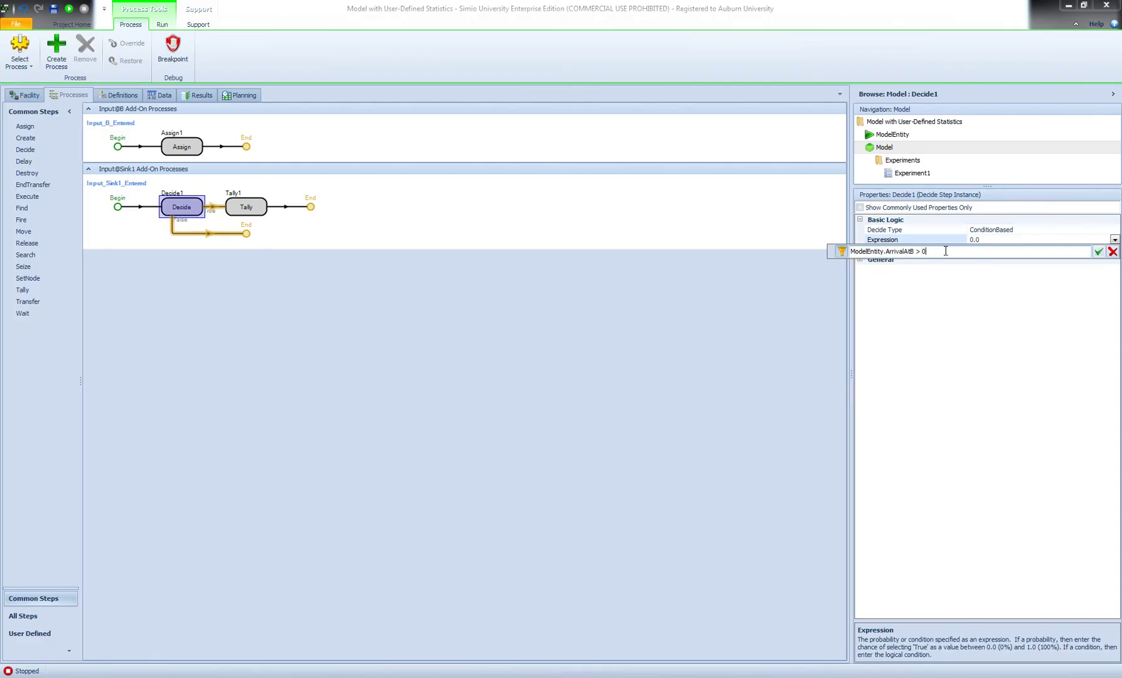
key("Return")
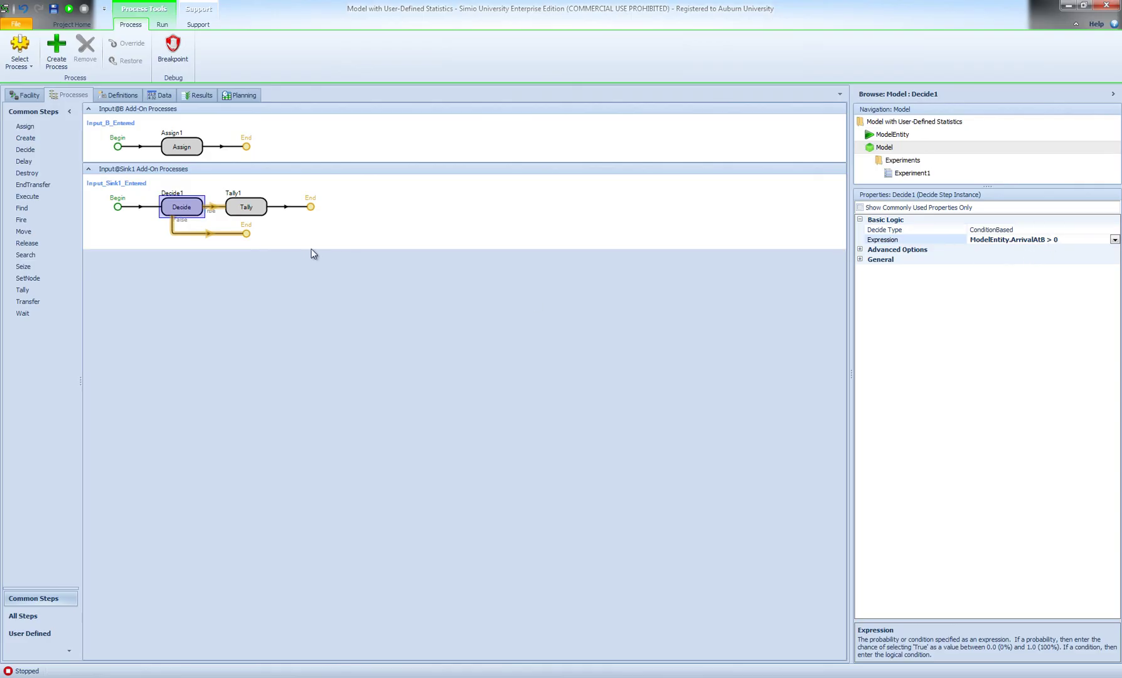
left_click(248, 209)
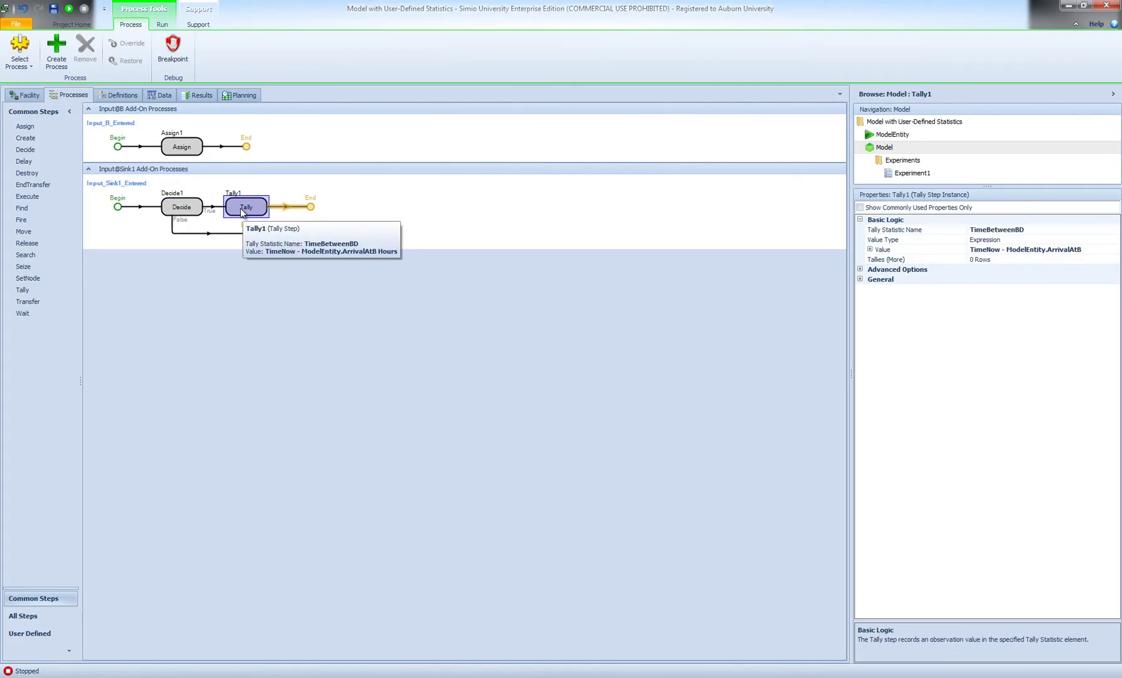
left_click(182, 208)
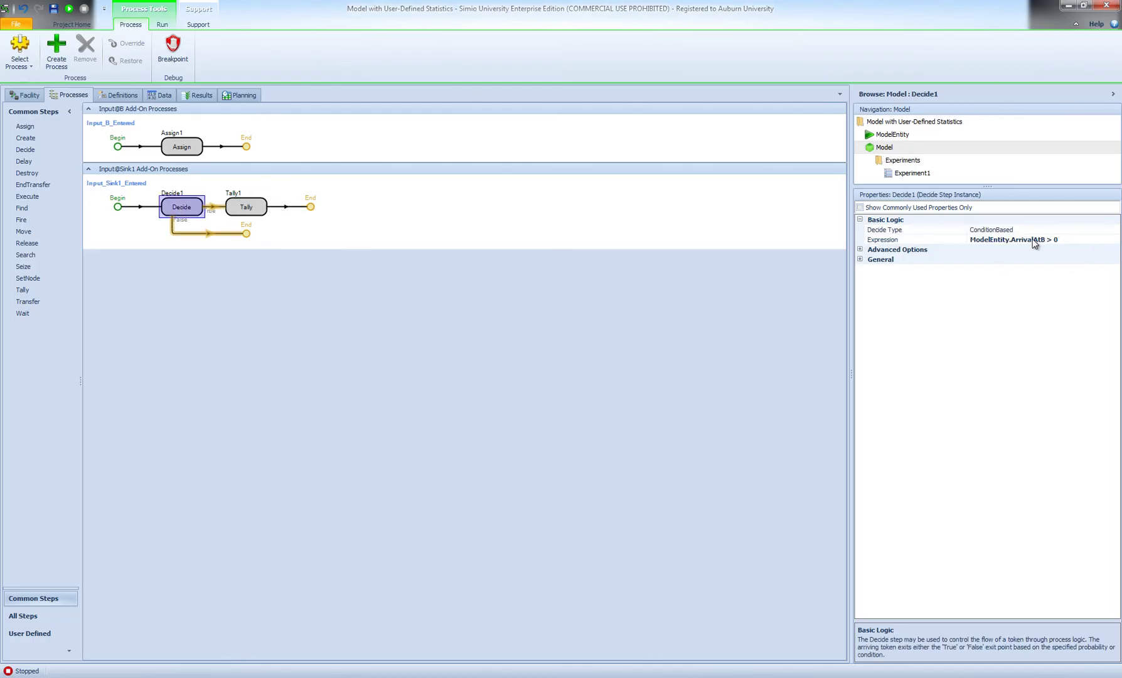
Run the facility model through its 50-hour simulation again and open the pivot grid of results.
left_click(26, 95)
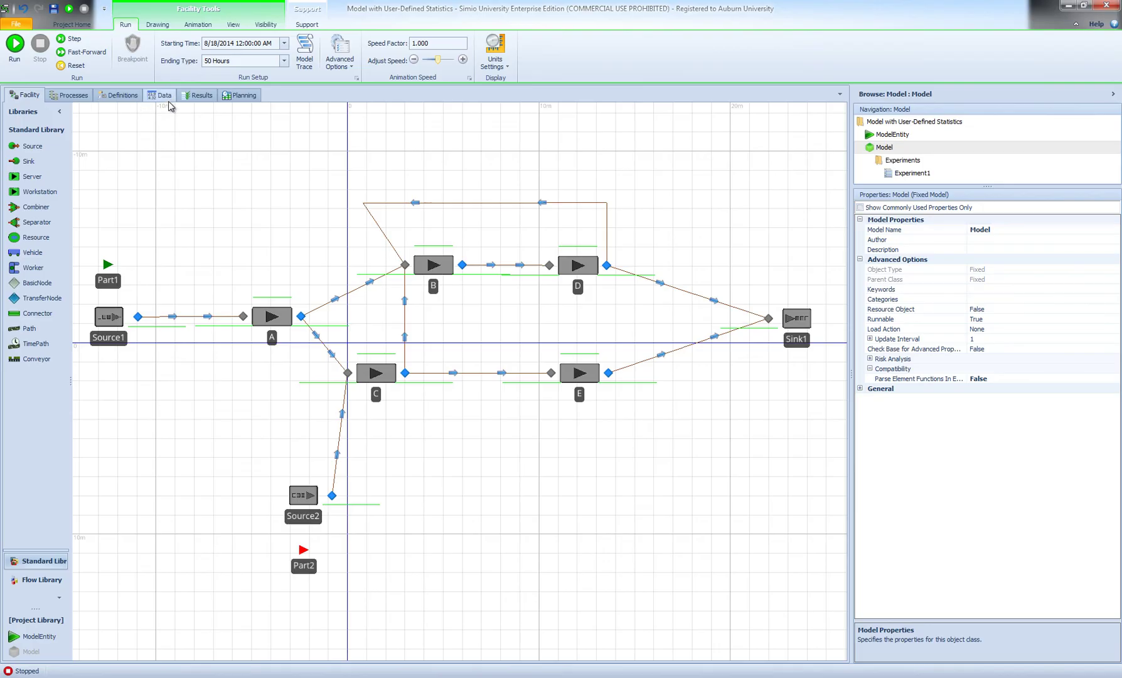
left_click(15, 44)
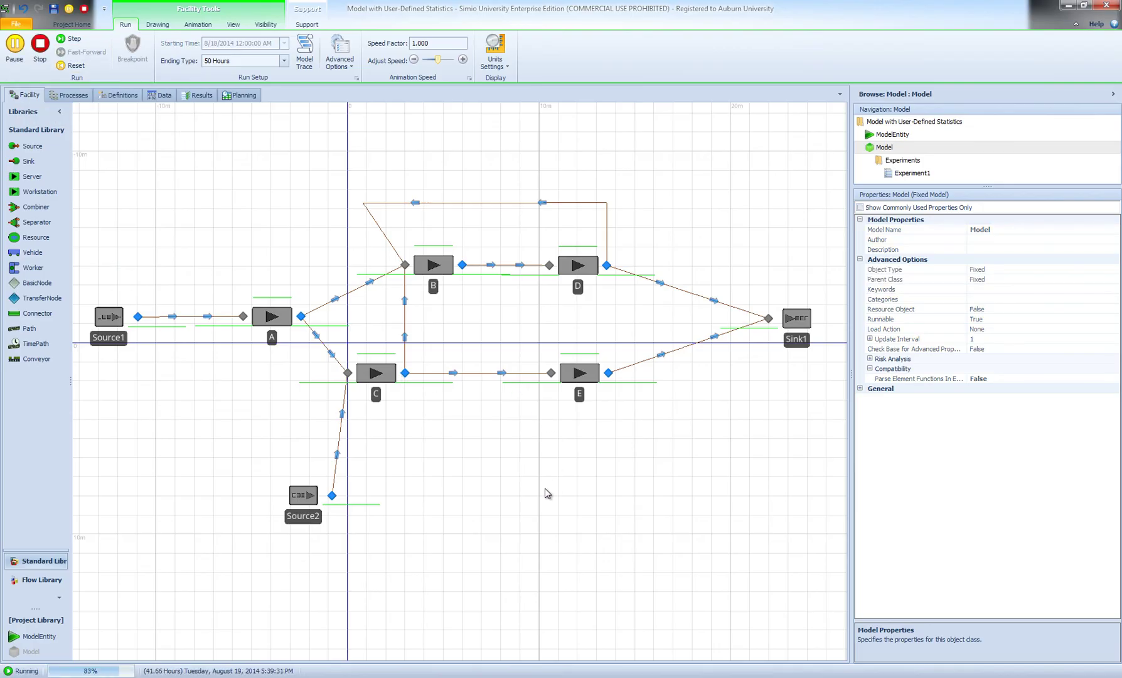
left_click(196, 97)
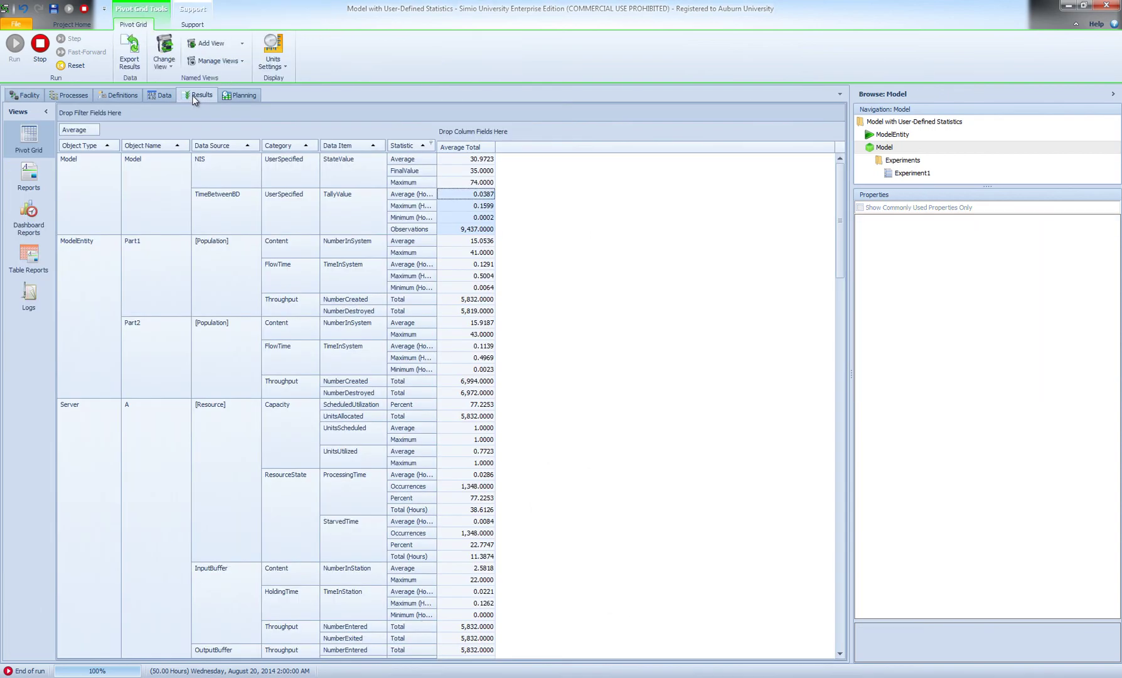